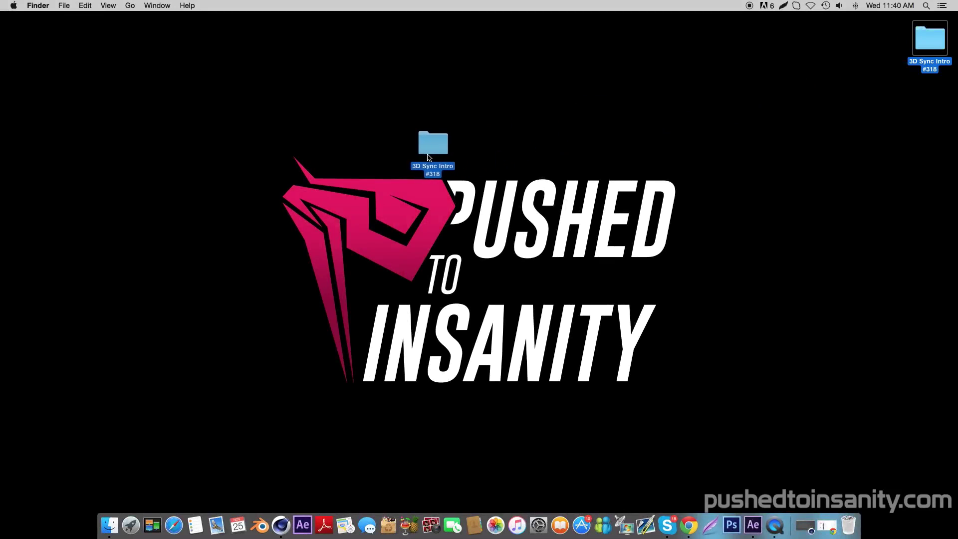
- In 3D Sync Intro #318's AE folder, Quick Look preview Background.mp4 and SHOCKWAVE.mp4
{"action": "double_click", "coordinate": [424, 158]}
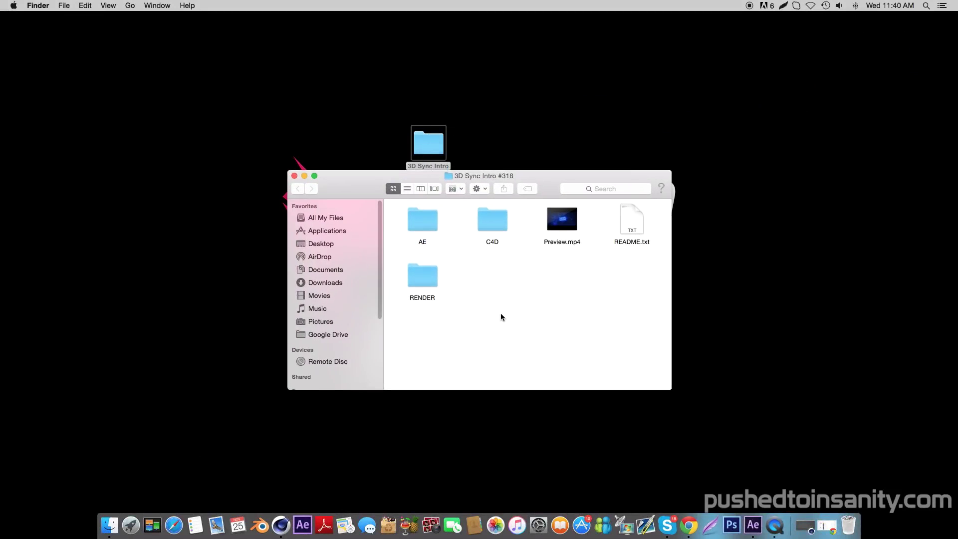
{"action": "double_click", "coordinate": [431, 223]}
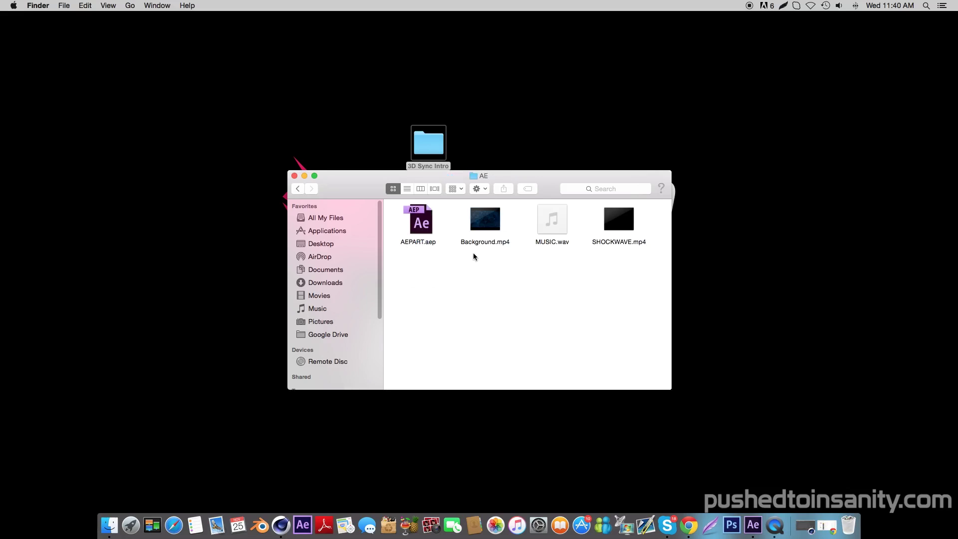
{"action": "left_click", "coordinate": [494, 231]}
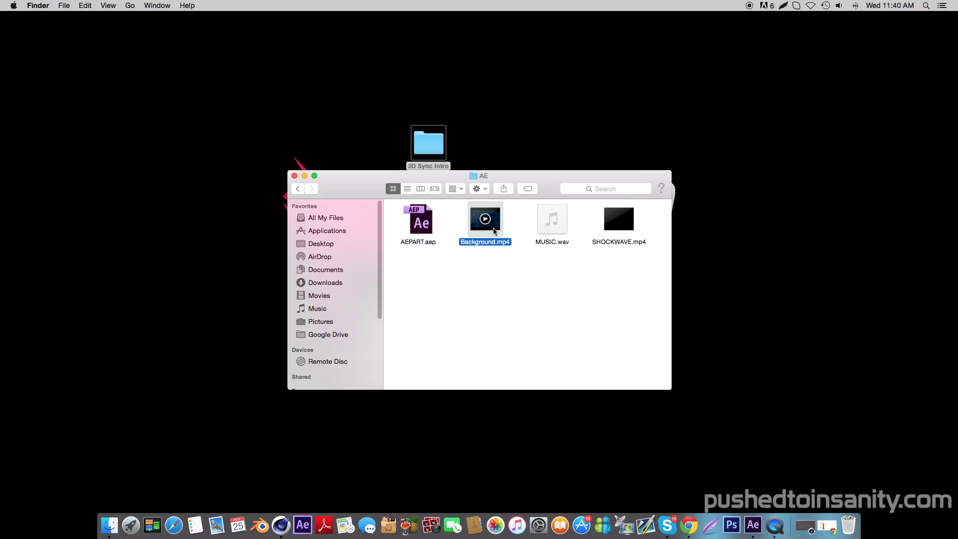
{"action": "key", "text": "space"}
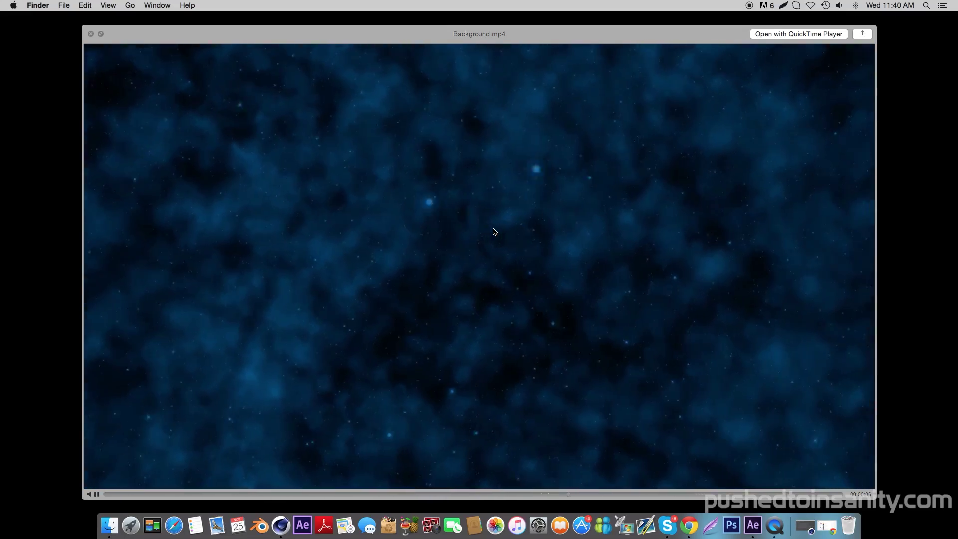
{"action": "key", "text": "space"}
{"action": "left_click", "coordinate": [618, 221]}
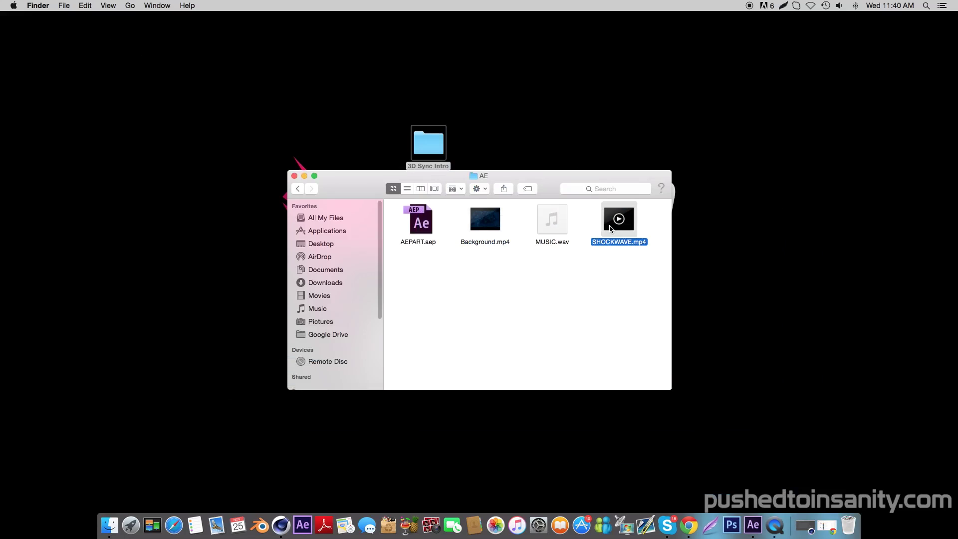
{"action": "key", "text": "space"}
{"action": "key", "text": "space"}
{"action": "left_click", "coordinate": [553, 222]}
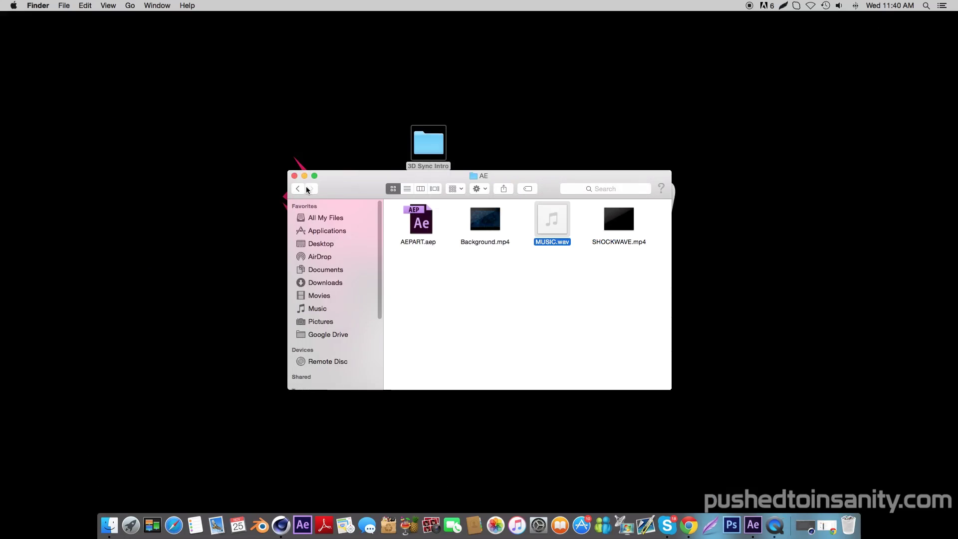
{"action": "left_click", "coordinate": [298, 188]}
- Install GoGoPosterPunch (Font).otf from the C4D folder and dismiss the validation window
{"action": "double_click", "coordinate": [494, 223]}
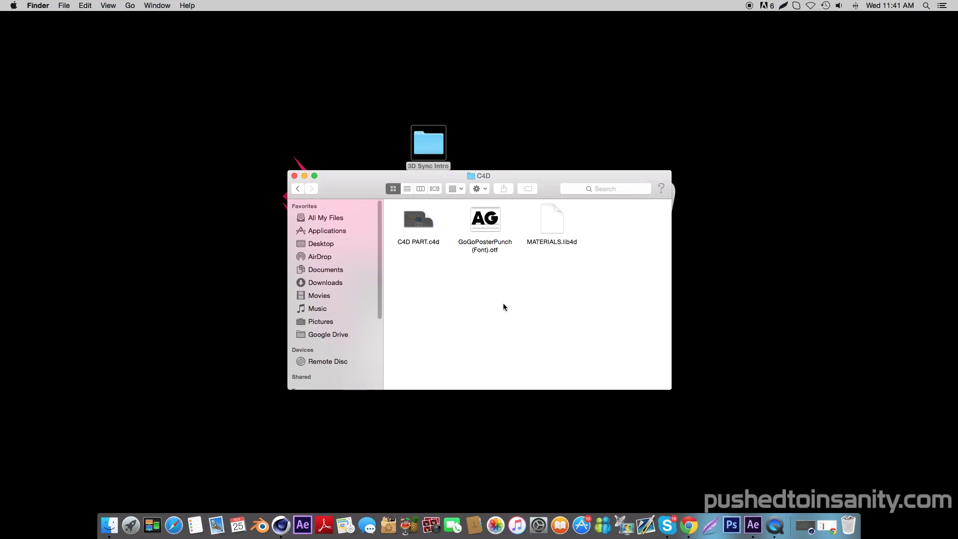
{"action": "double_click", "coordinate": [497, 243]}
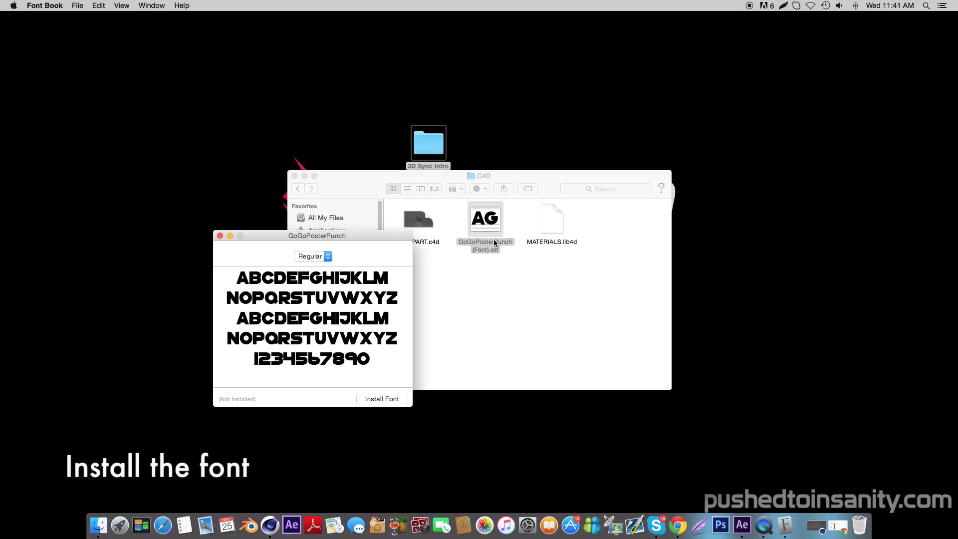
{"action": "left_click", "coordinate": [370, 399]}
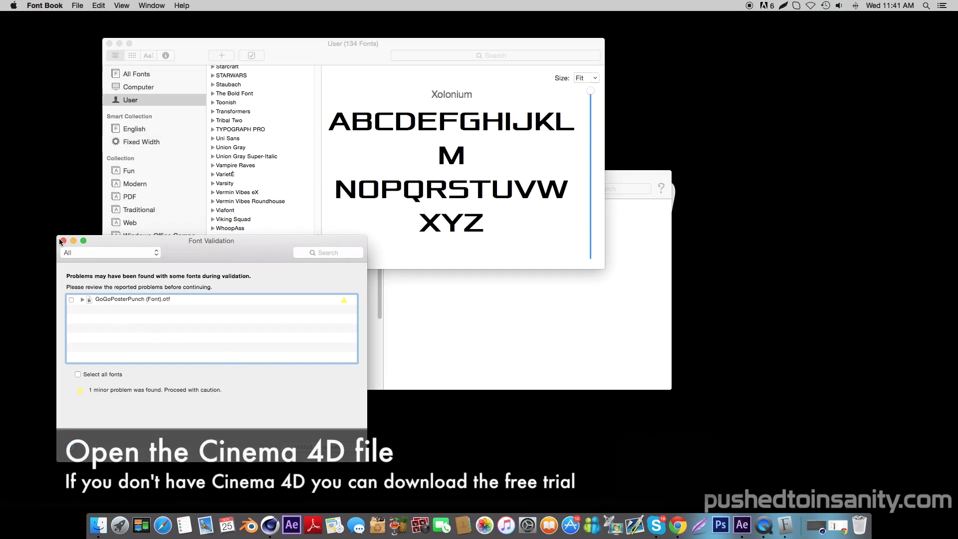
{"action": "left_click", "coordinate": [62, 241]}
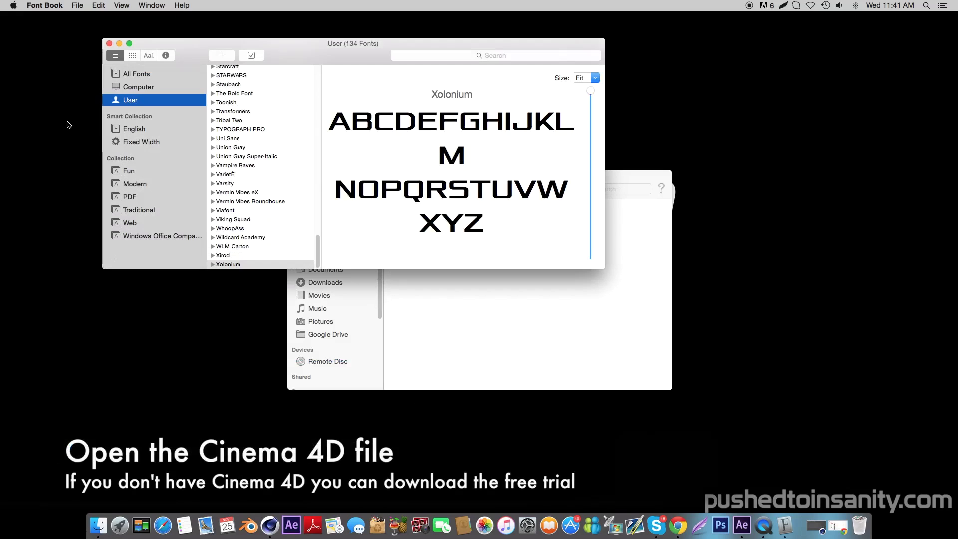
{"action": "left_click", "coordinate": [108, 44]}
- Open C4D PART.c4d, select the CHANGE ME text objects and scrub the YOUR NAME animation
{"action": "double_click", "coordinate": [419, 220]}
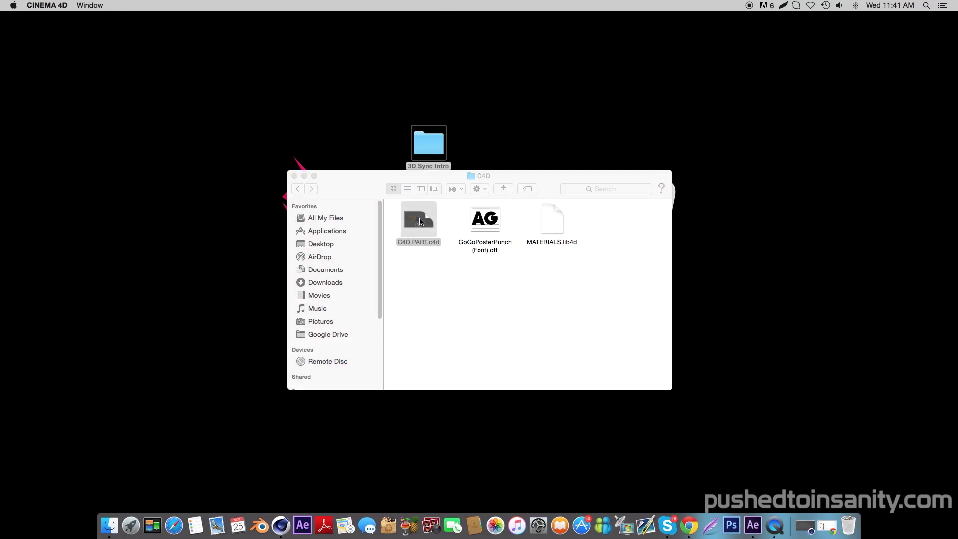
{"action": "left_click", "coordinate": [804, 524]}
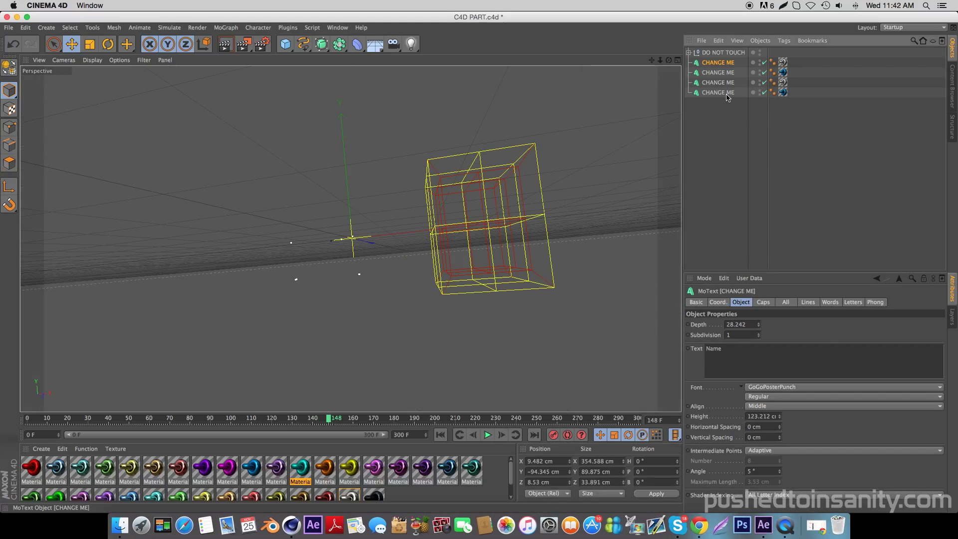
{"action": "left_click", "coordinate": [727, 94], "text": "shift"}
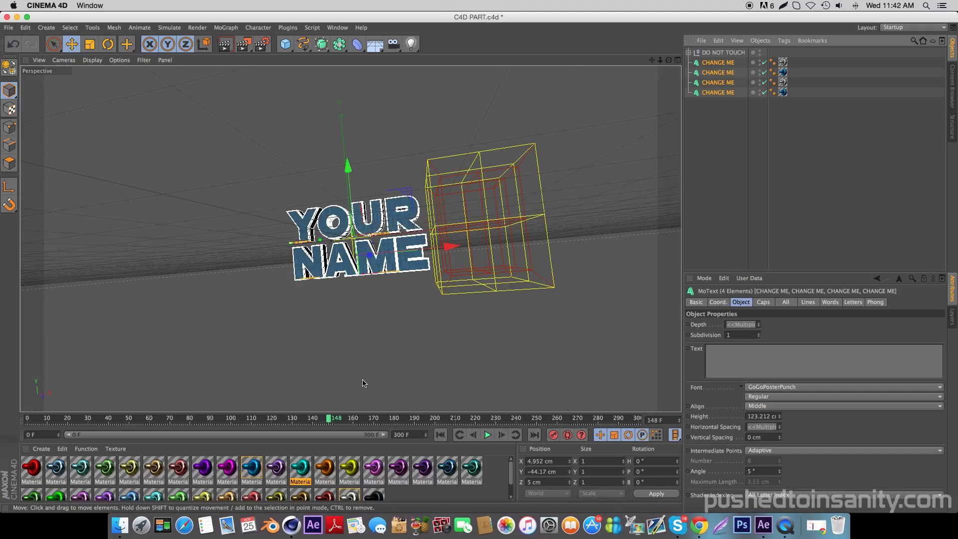
{"action": "left_click_drag", "start_coordinate": [328, 418], "coordinate": [584, 416]}
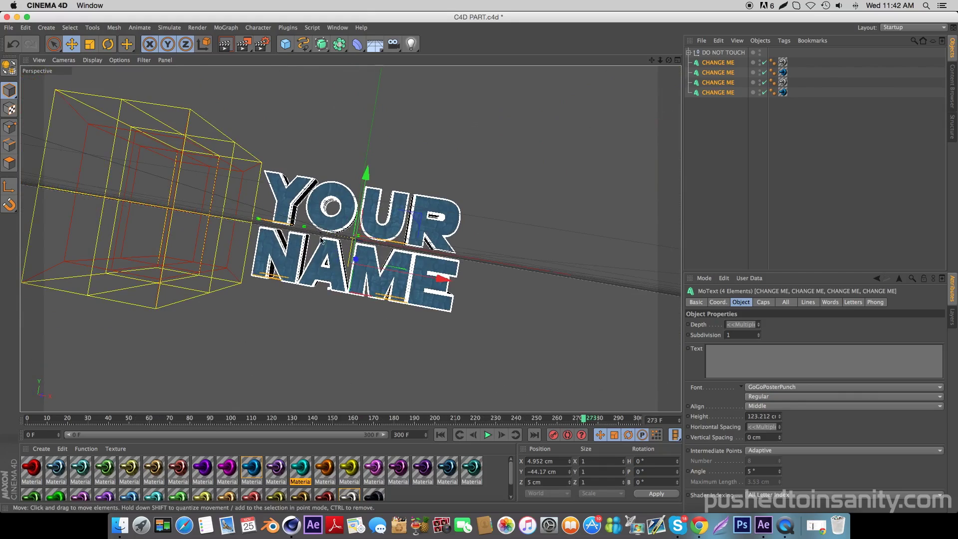
{"action": "left_click", "coordinate": [718, 73]}
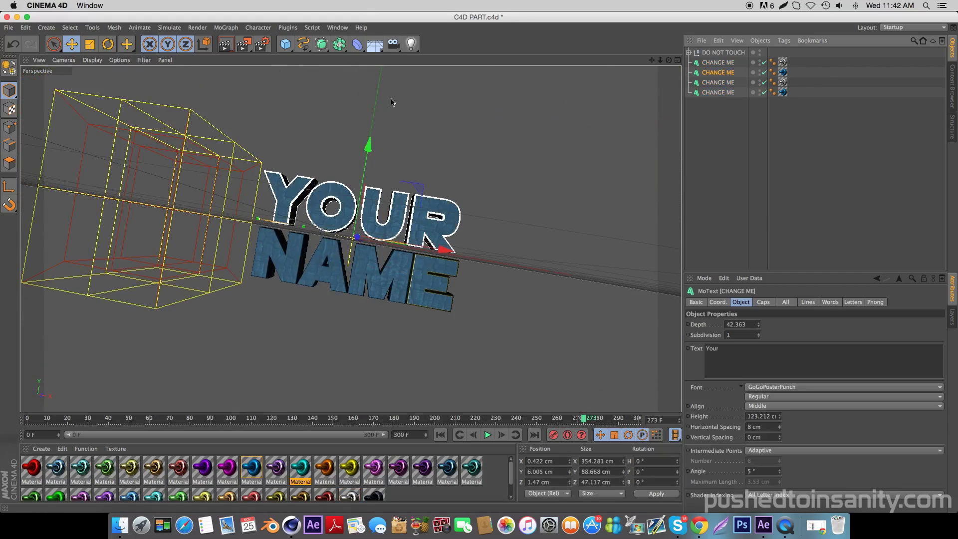
- Select the top two CHANGE ME MoText objects and replace their text YOUR with PUSHED
{"action": "left_click", "coordinate": [732, 120]}
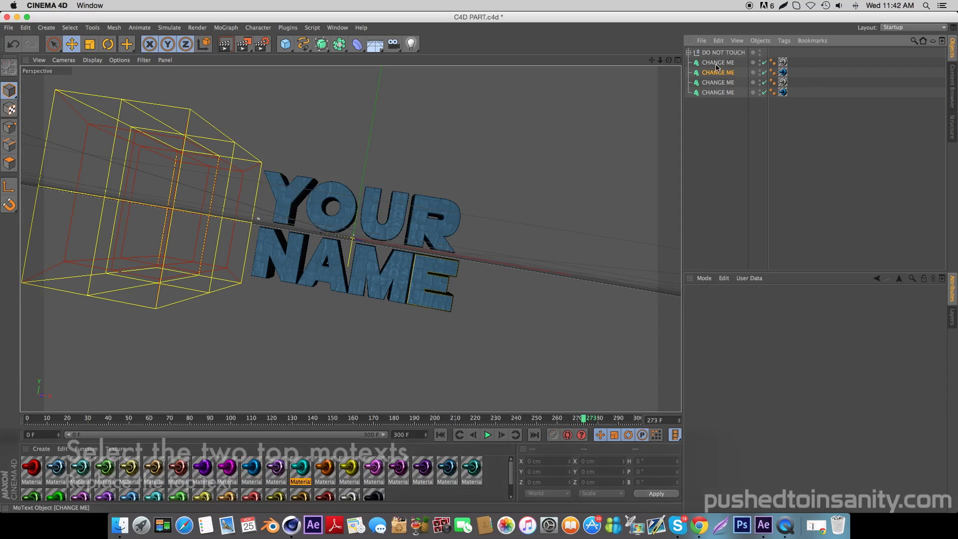
{"action": "left_click", "coordinate": [718, 71]}
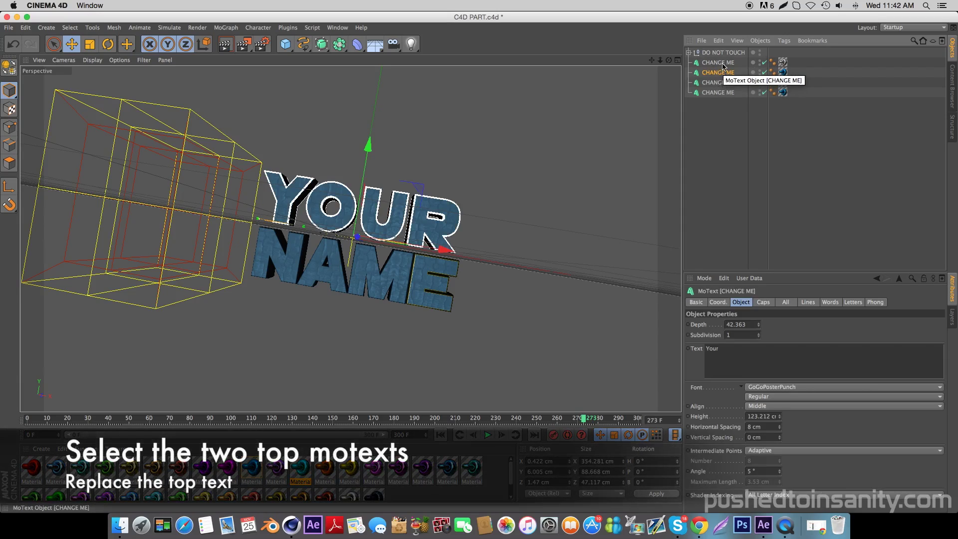
{"action": "left_click", "coordinate": [723, 63], "text": "shift"}
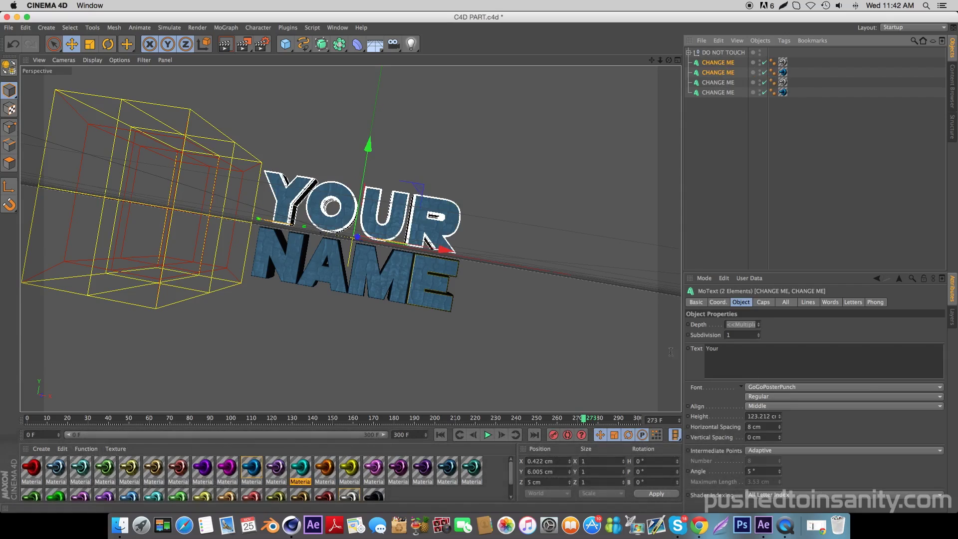
{"action": "double_click", "coordinate": [712, 348]}
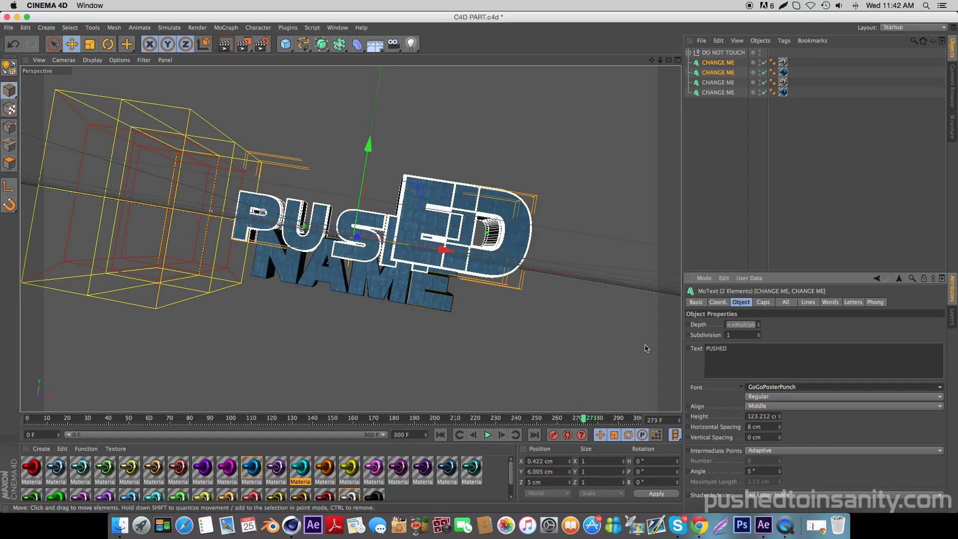
{"action": "mouse_move", "coordinate": [584, 421]}
{"action": "left_mouse_down"}
{"action": "mouse_move", "coordinate": [593, 421]}
{"action": "mouse_move", "coordinate": [583, 421]}
{"action": "left_mouse_up"}
- Select the bottom two CHANGE ME MoText objects and replace NAME with INSANITY
{"action": "left_click", "coordinate": [725, 145]}
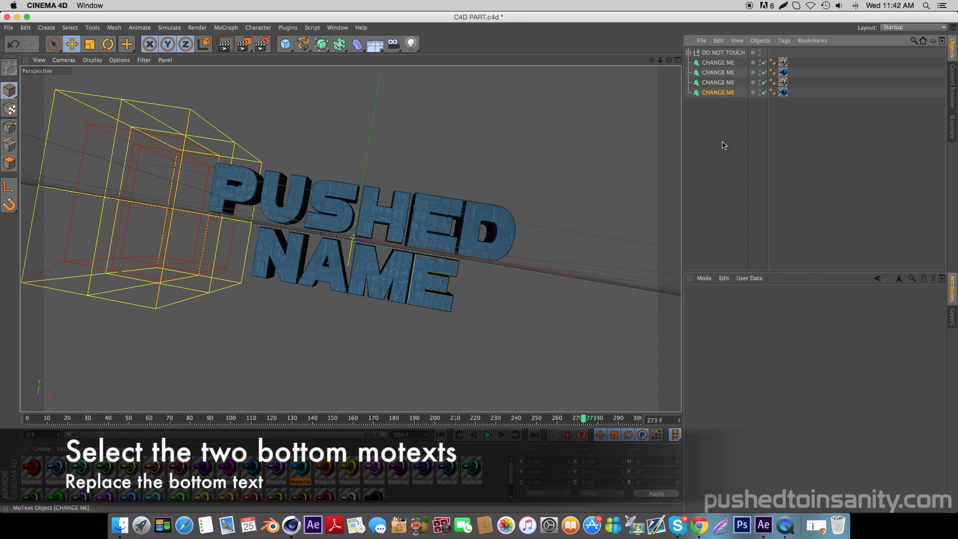
{"action": "left_click", "coordinate": [721, 92]}
{"action": "left_click", "coordinate": [718, 82], "text": "shift"}
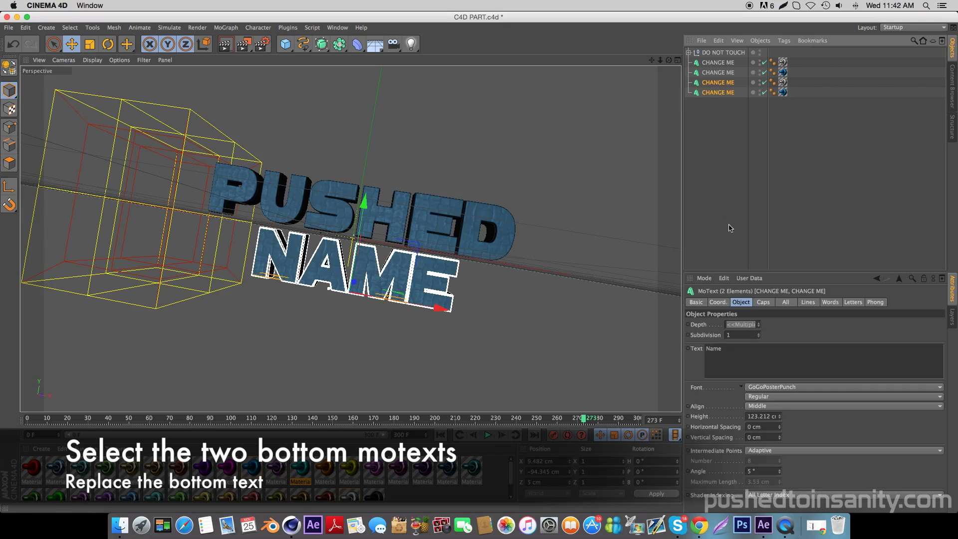
{"action": "double_click", "coordinate": [740, 346]}
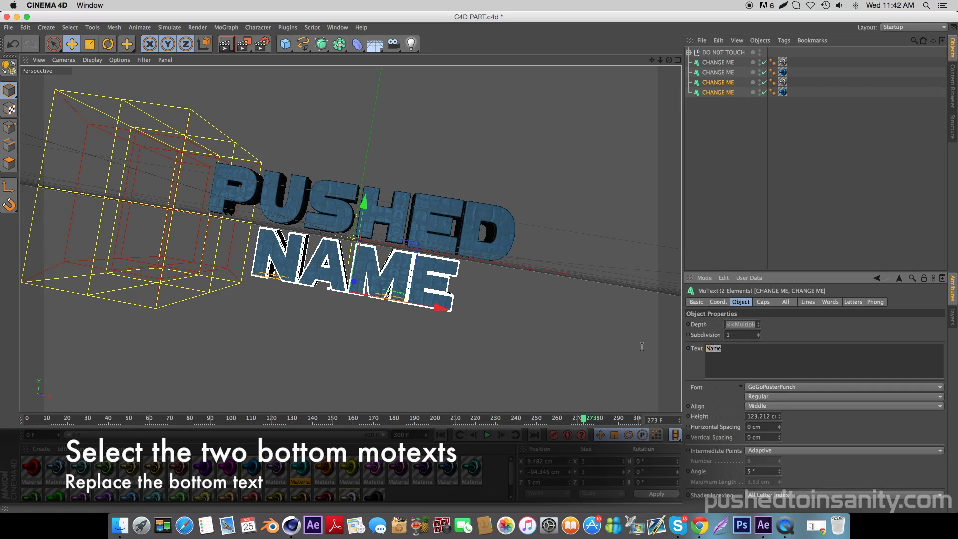
{"action": "type", "text": "INSANITY"}
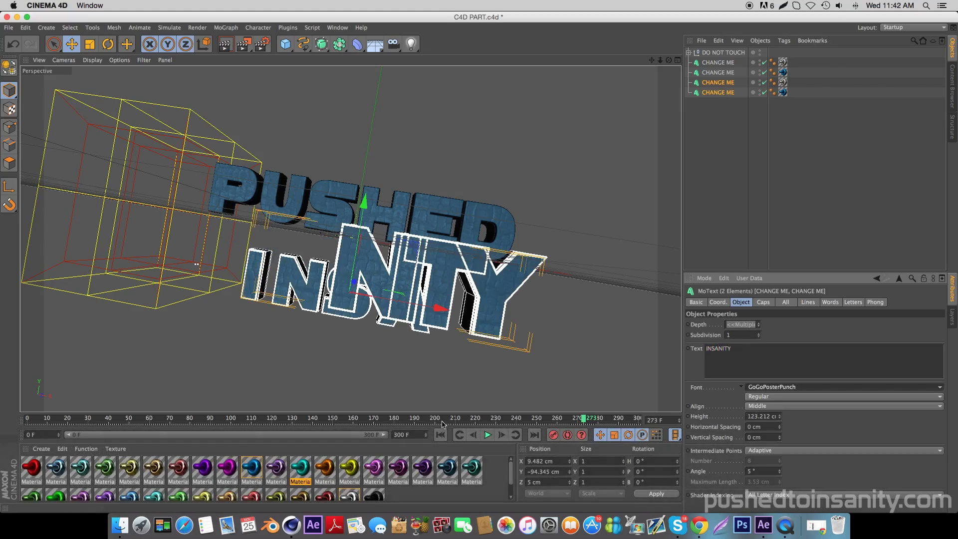
{"action": "mouse_move", "coordinate": [545, 421]}
{"action": "left_mouse_down"}
{"action": "mouse_move", "coordinate": [516, 421]}
{"action": "mouse_move", "coordinate": [536, 420]}
{"action": "left_mouse_up"}
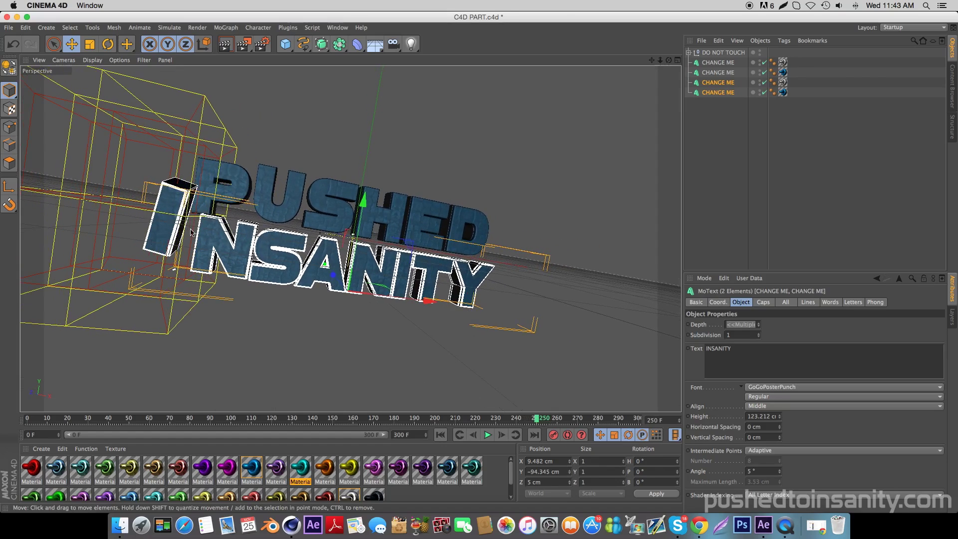
- Keyframe the Plain effector at frame 253, moved along X well away from the text
{"action": "left_click", "coordinate": [709, 110]}
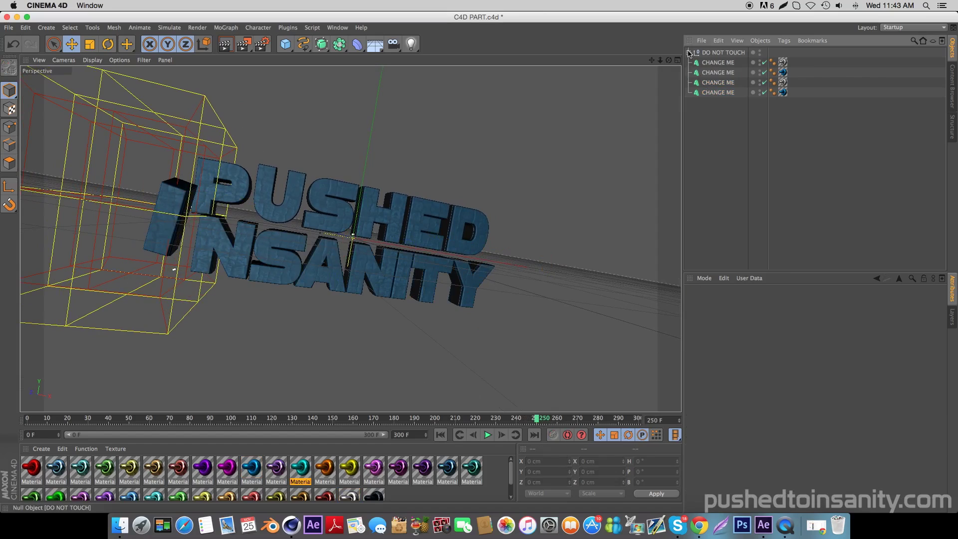
{"action": "key", "text": "ctrl+v"}
{"action": "key", "text": "alt+g"}
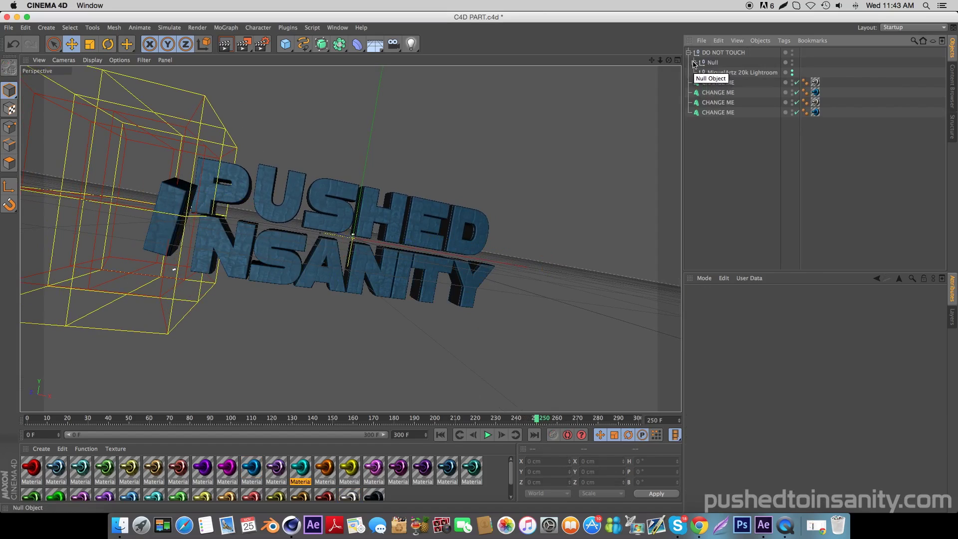
{"action": "left_click", "coordinate": [694, 62]}
{"action": "left_click", "coordinate": [720, 93]}
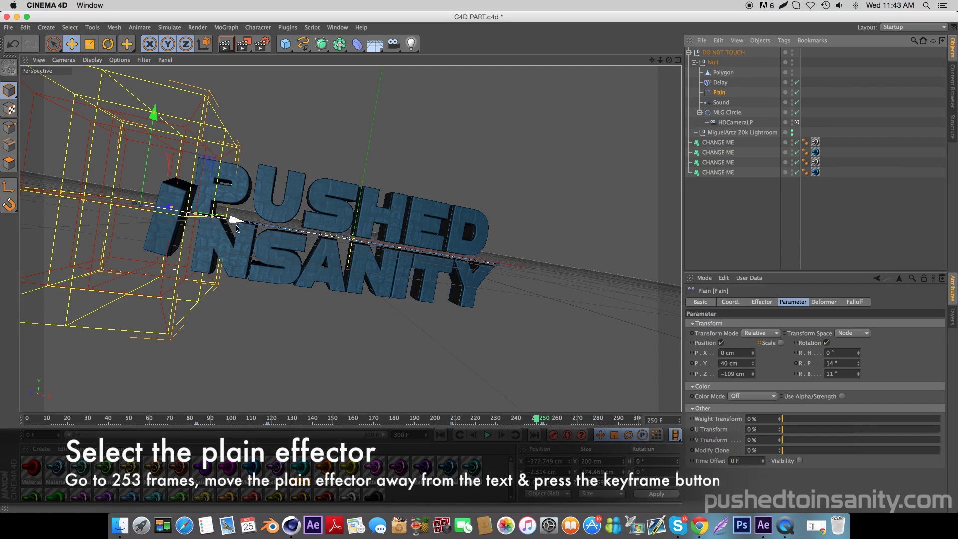
{"action": "left_click", "coordinate": [543, 419]}
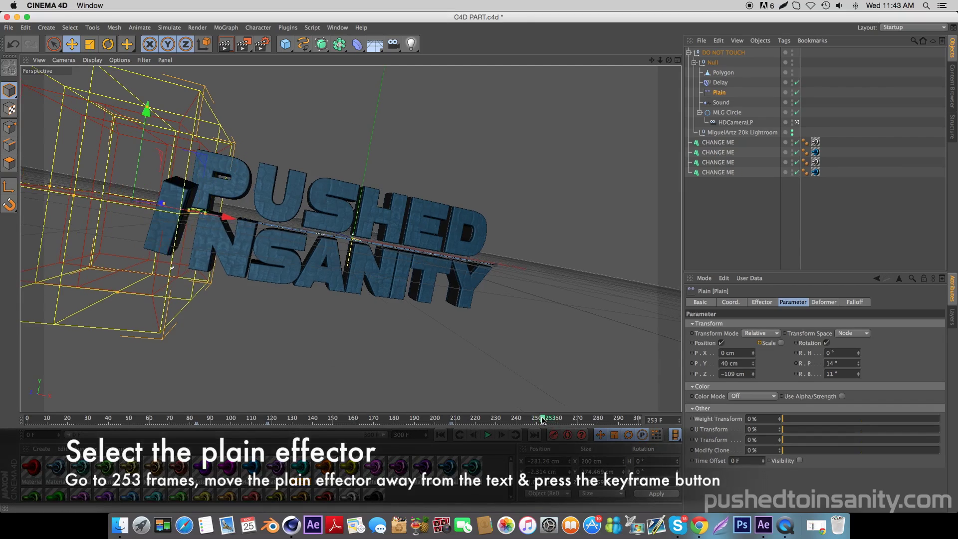
{"action": "left_click_drag", "start_coordinate": [226, 216], "coordinate": [113, 223]}
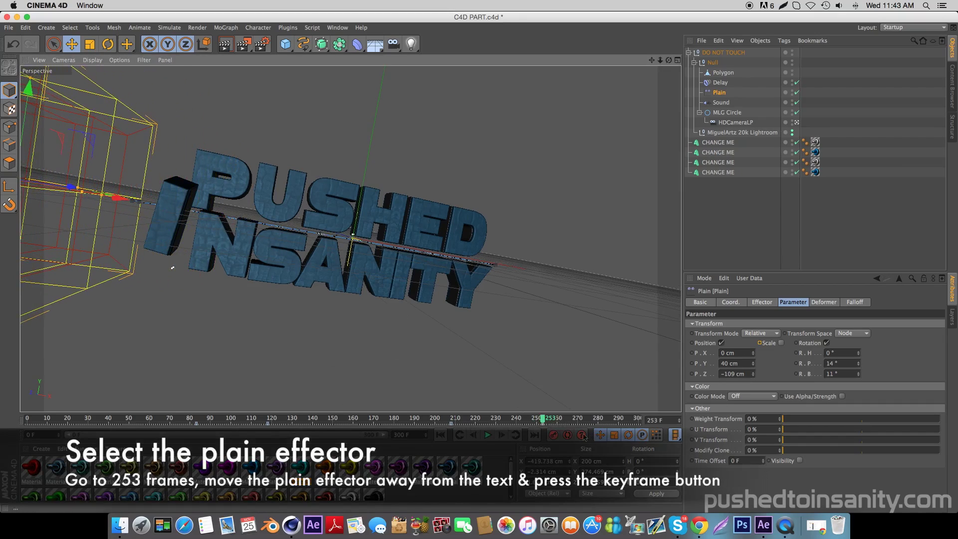
{"action": "left_click_drag", "start_coordinate": [544, 422], "coordinate": [450, 417]}
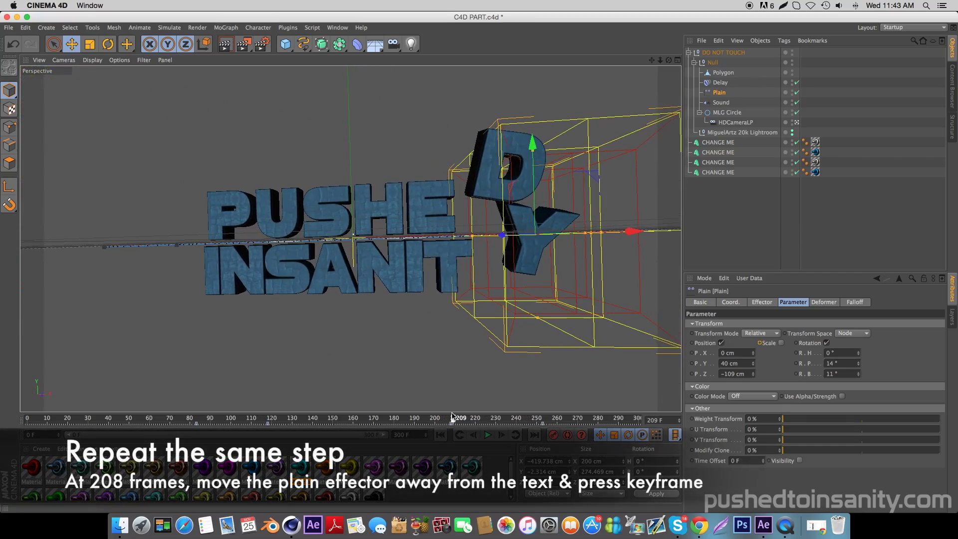
- Keyframe the Plain effector right of the text at frame 208 and left of it at frame 83
{"action": "left_click_drag", "start_coordinate": [521, 233], "coordinate": [638, 230]}
{"action": "left_click", "coordinate": [552, 434]}
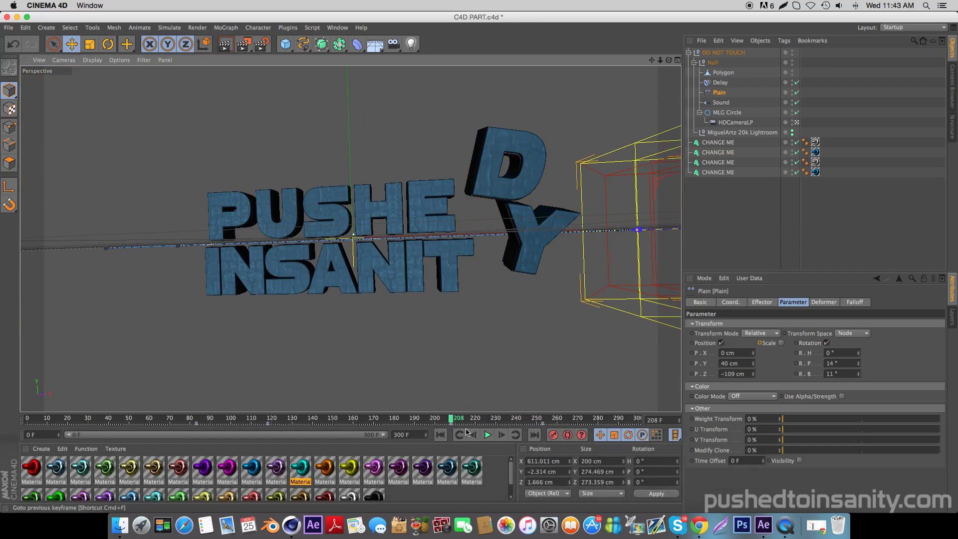
{"action": "left_click_drag", "start_coordinate": [451, 417], "coordinate": [196, 417]}
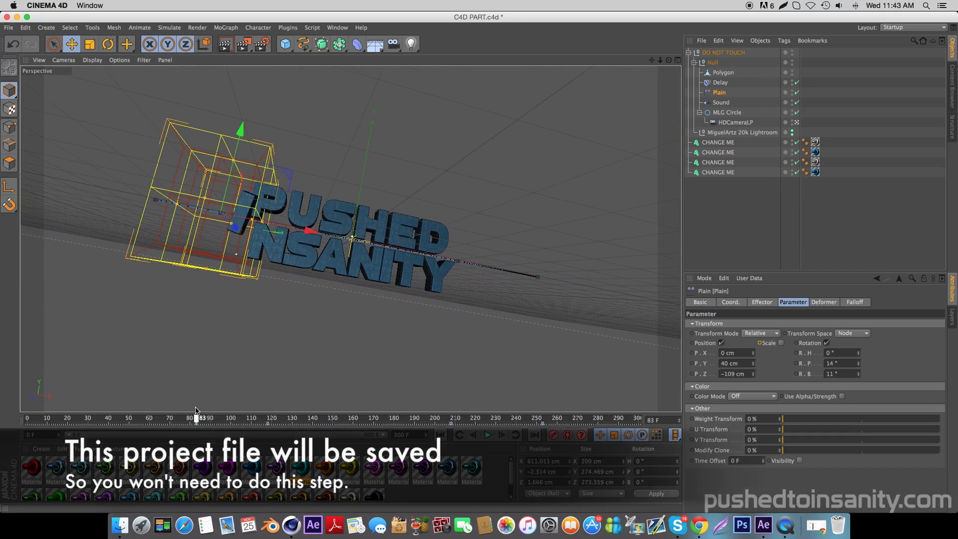
{"action": "left_click_drag", "start_coordinate": [311, 231], "coordinate": [242, 218]}
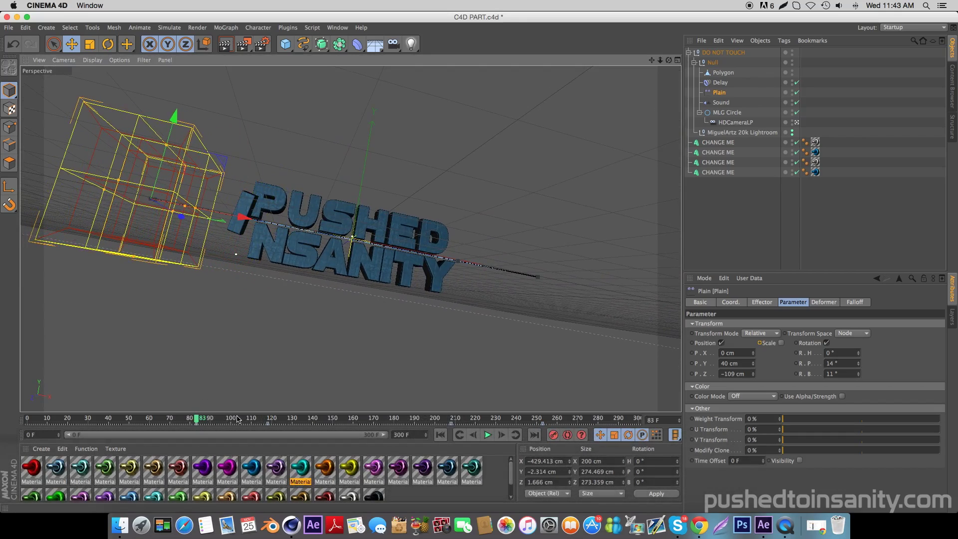
{"action": "left_click_drag", "start_coordinate": [197, 418], "coordinate": [548, 418]}
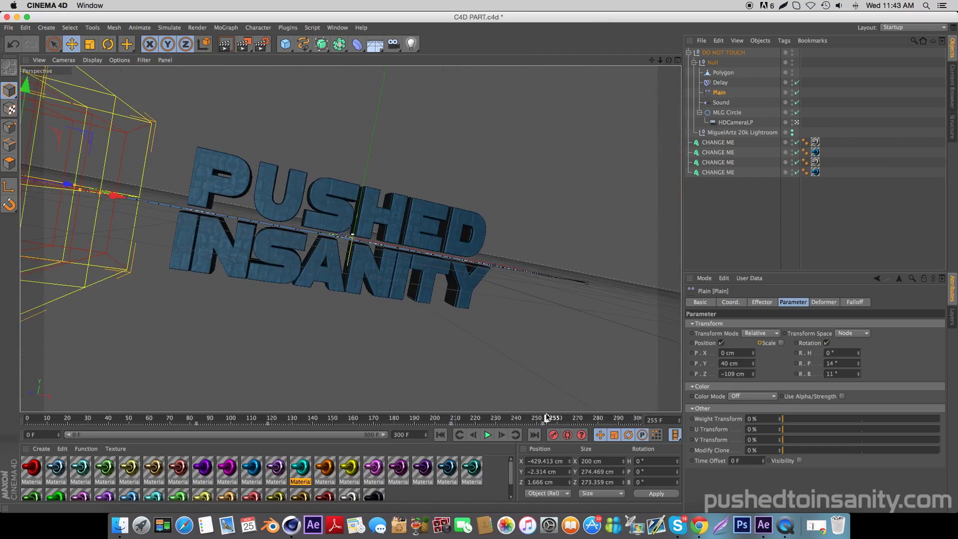
- Test-render frame 253 and apply a red material to the INSANITY text
{"action": "left_click", "coordinate": [224, 49]}
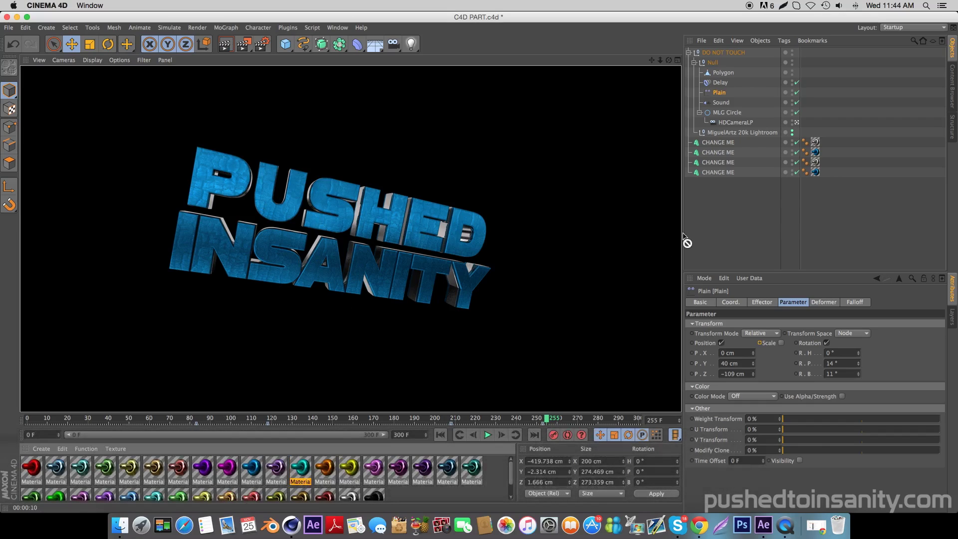
{"action": "left_click_drag", "start_coordinate": [818, 176], "coordinate": [816, 173]}
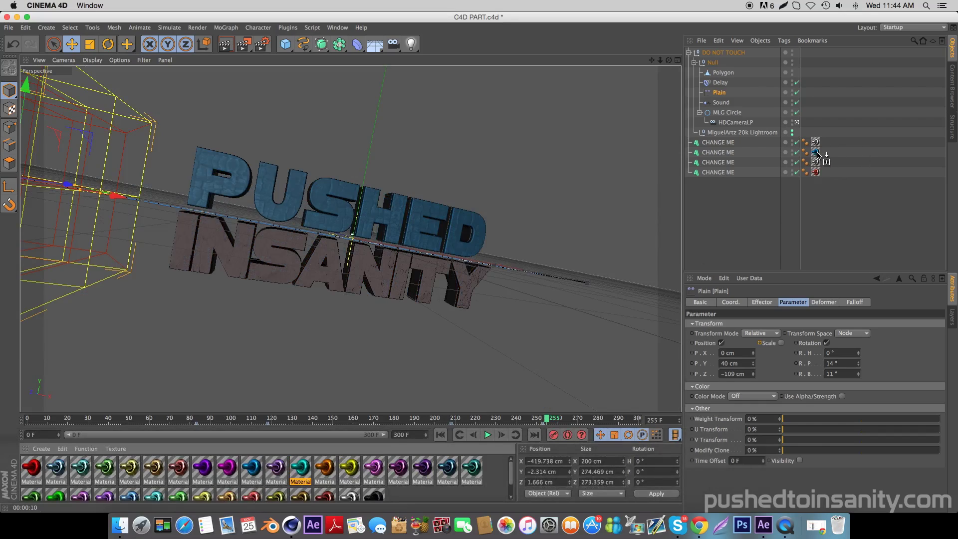
- Apply the yellow material to both PUSHED and INSANITY tags and test-render the result
{"action": "left_click_drag", "start_coordinate": [818, 156], "coordinate": [816, 154]}
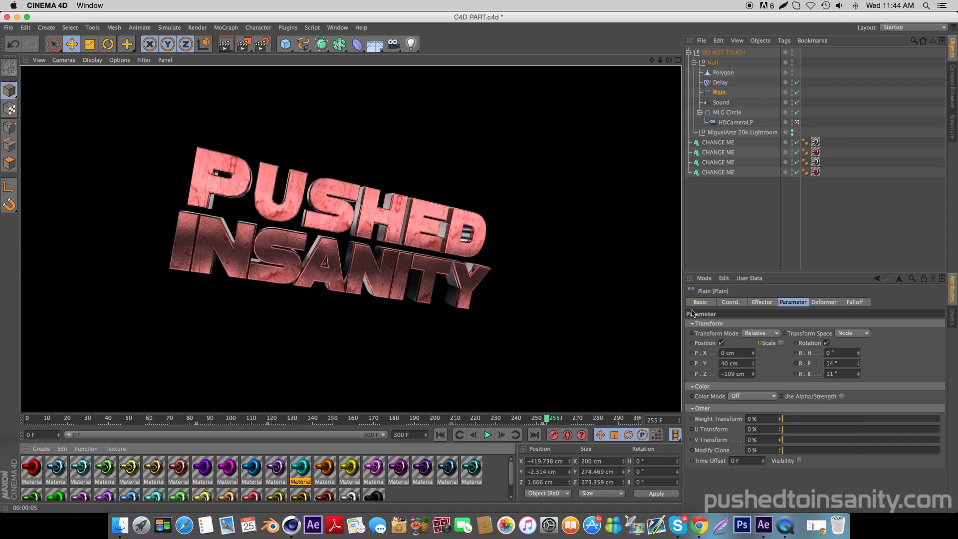
{"action": "left_click_drag", "start_coordinate": [816, 173], "coordinate": [817, 153]}
{"action": "left_click", "coordinate": [226, 45]}
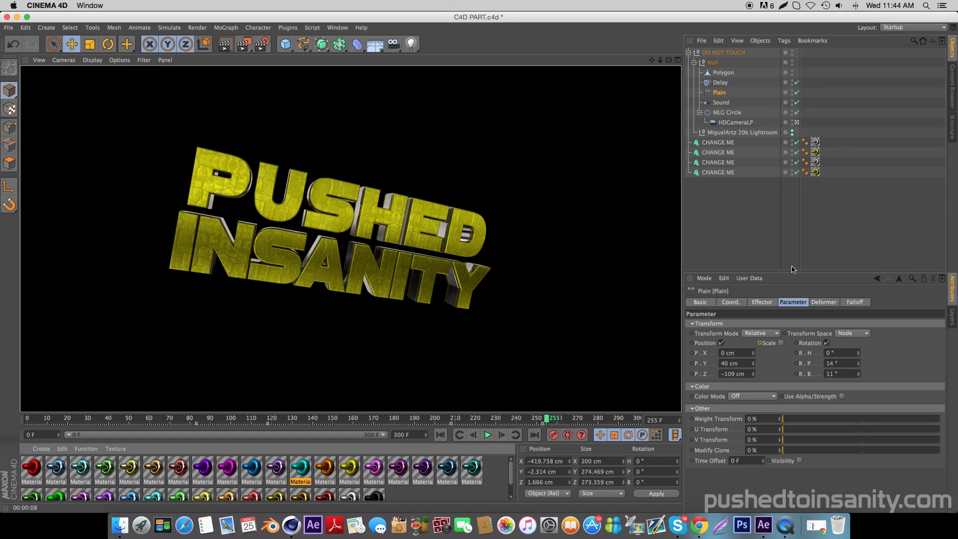
{"action": "left_click", "coordinate": [747, 234]}
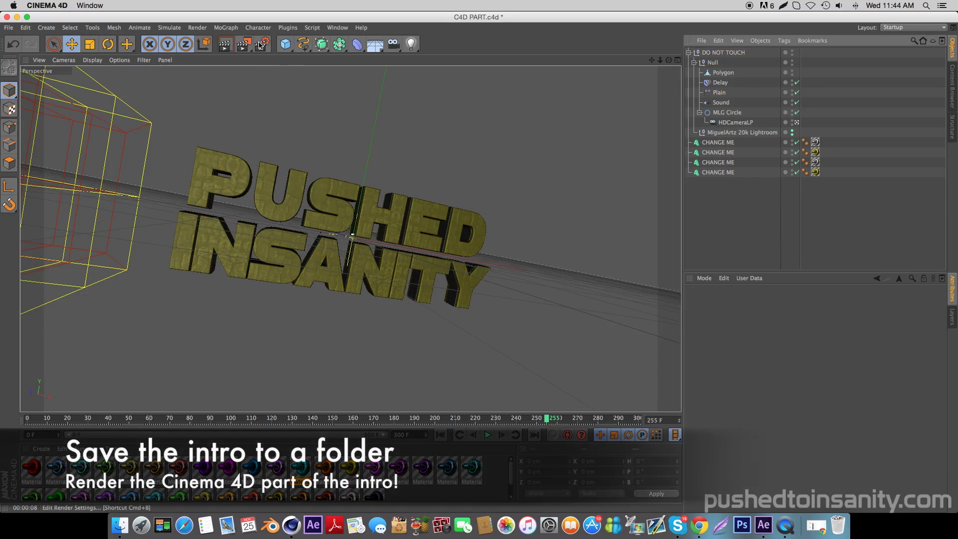
- Set the render output file to 'intro' inside a new Desktop folder 'template render'
{"action": "left_click", "coordinate": [261, 45]}
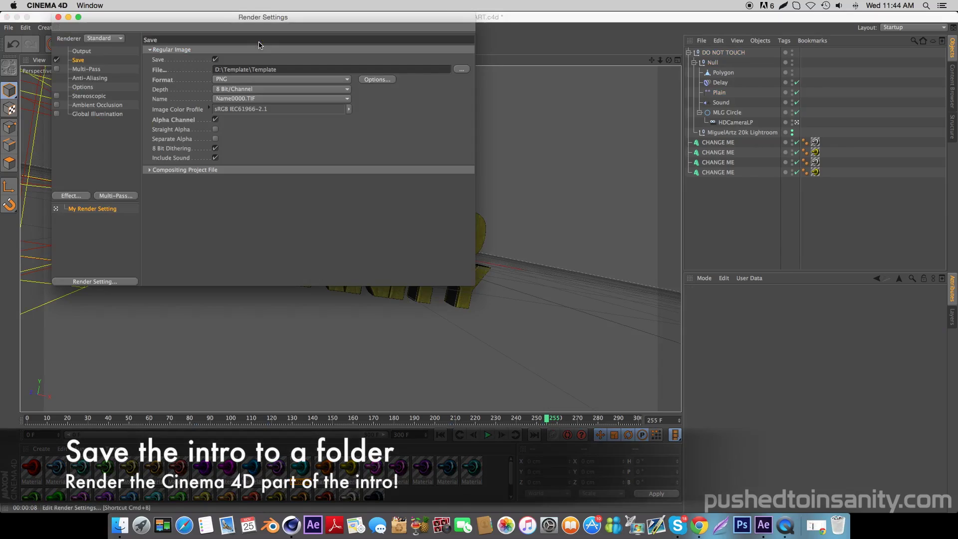
{"action": "left_click", "coordinate": [464, 72]}
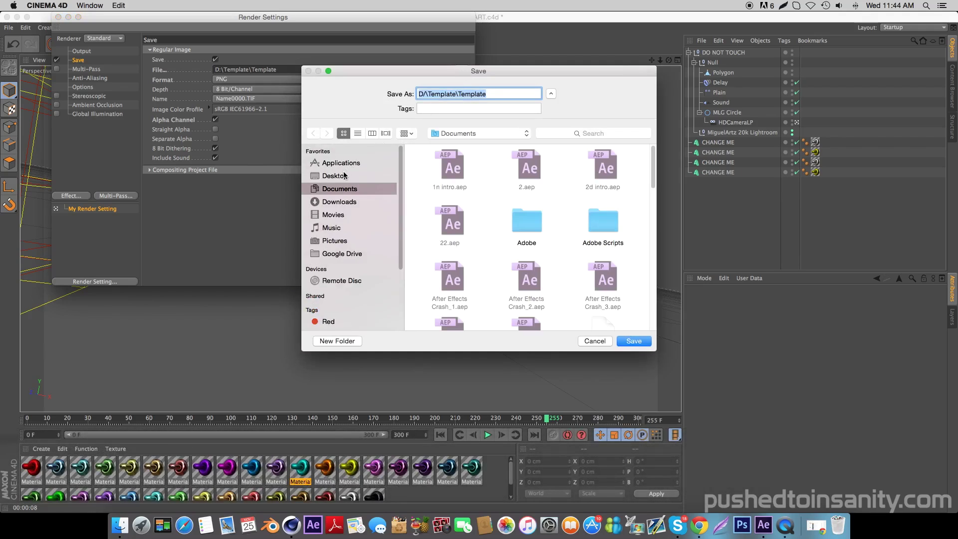
{"action": "left_click", "coordinate": [345, 176]}
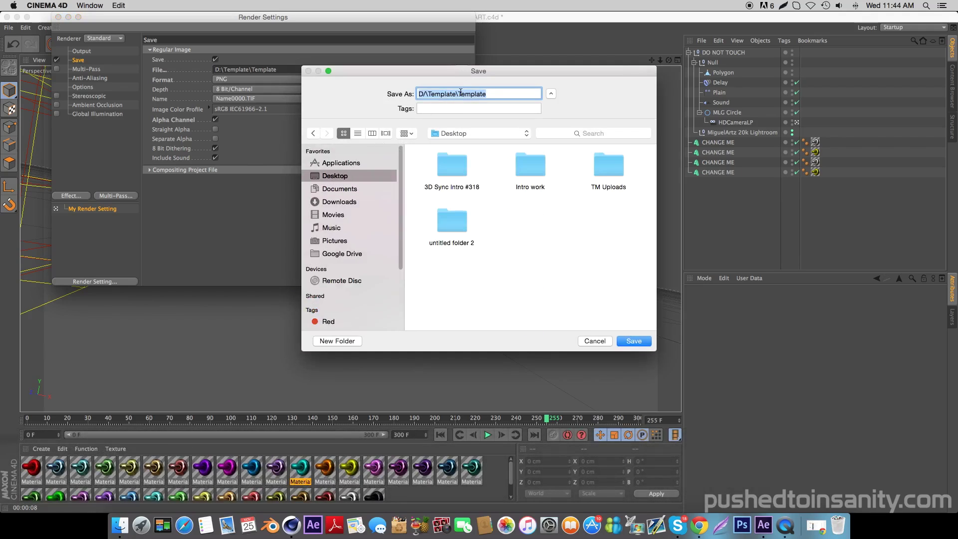
{"action": "left_click", "coordinate": [338, 342]}
{"action": "type", "text": "template"}
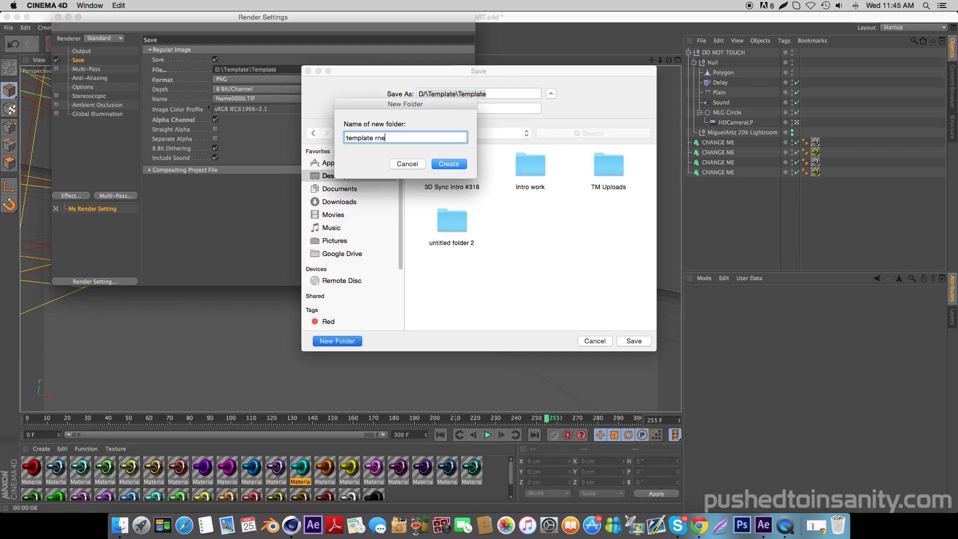
{"action": "type", "text": " render"}
{"action": "key", "text": "Return"}
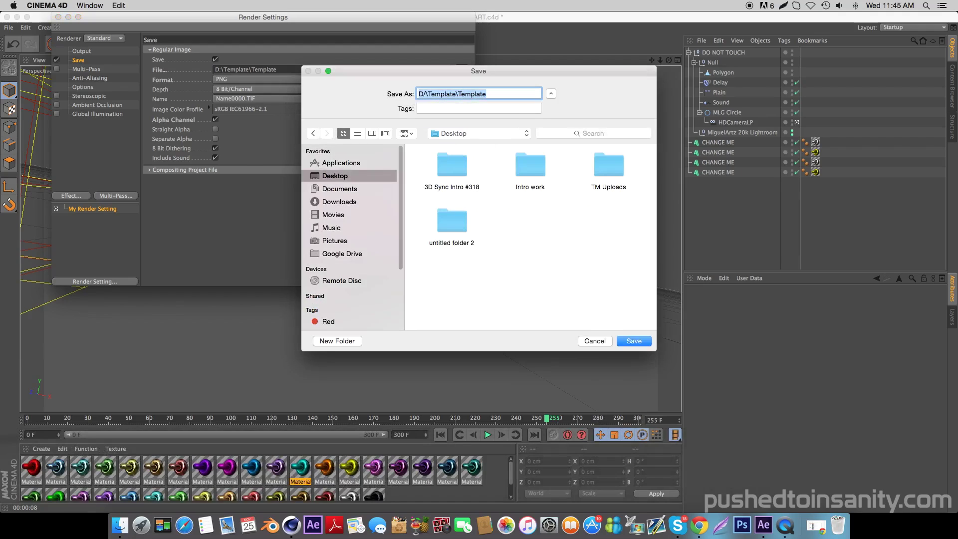
{"action": "type", "text": "intro"}
{"action": "key", "text": "Return"}
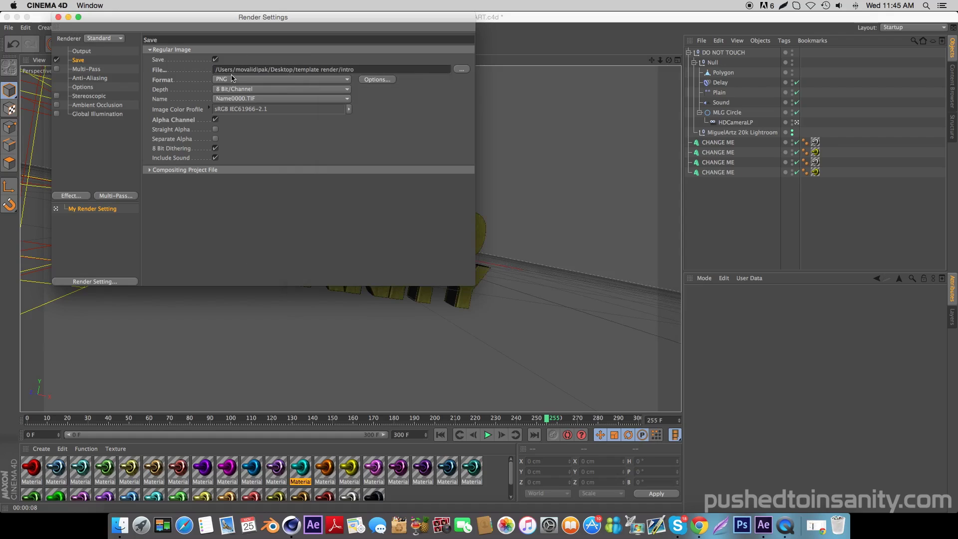
- Render the full animation to the Picture Viewer, then open AE/AEPART.aep in After Effects
{"action": "left_click", "coordinate": [58, 18]}
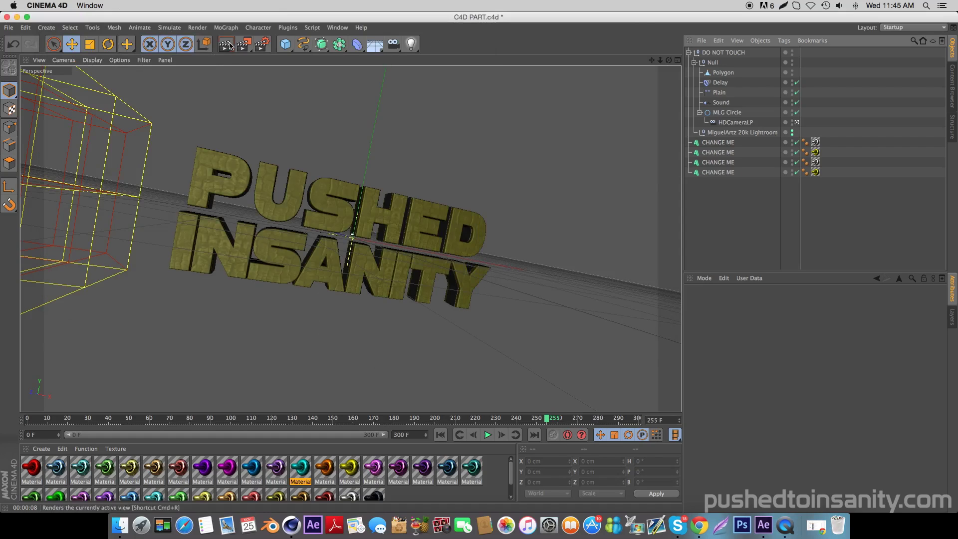
{"action": "key", "text": "shift+r"}
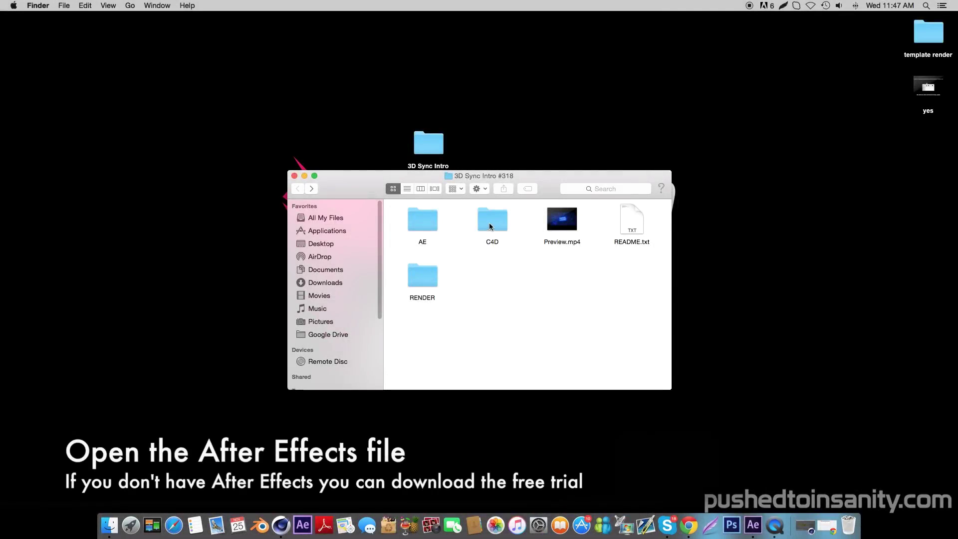
{"action": "double_click", "coordinate": [417, 217]}
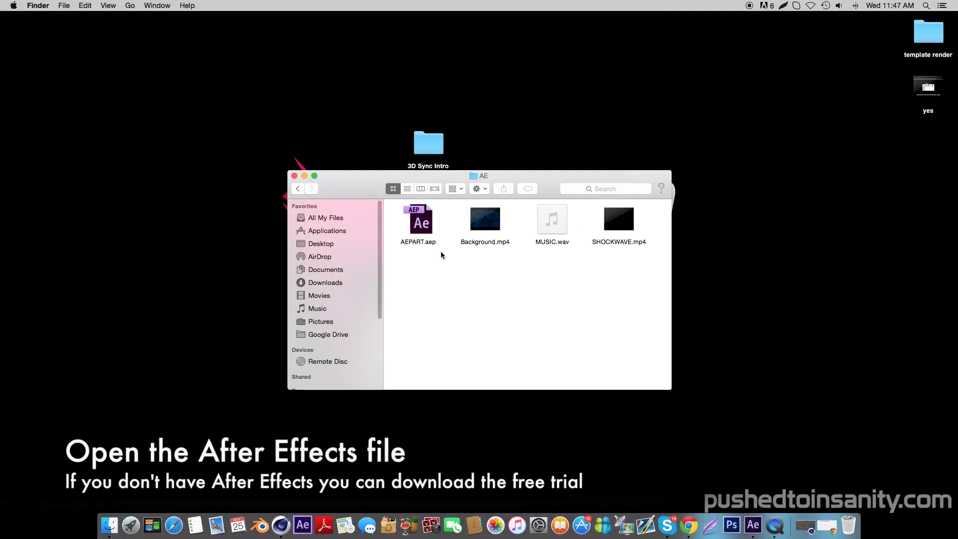
{"action": "double_click", "coordinate": [423, 223]}
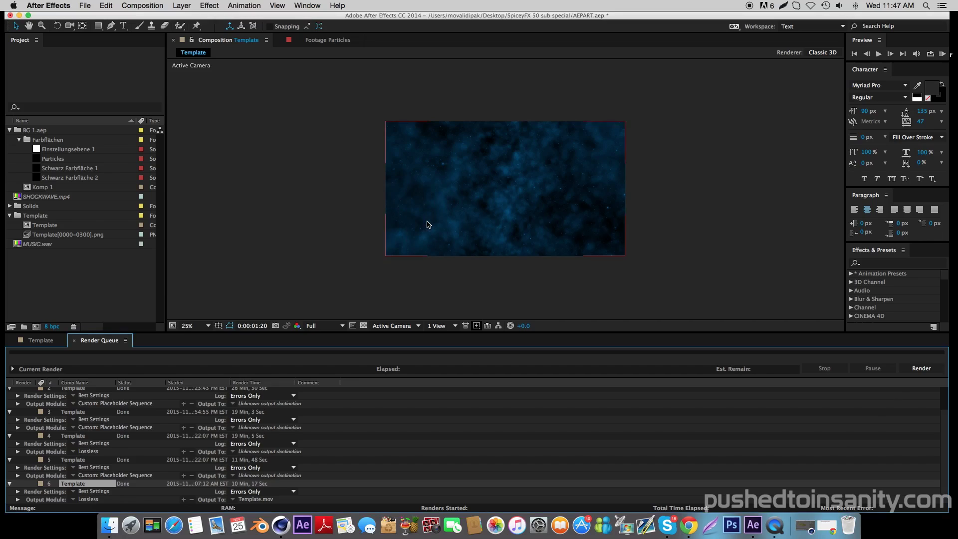
- Discard the previous project's changes and dismiss the missing-effects and missing-files warnings
{"action": "left_click", "coordinate": [442, 280]}
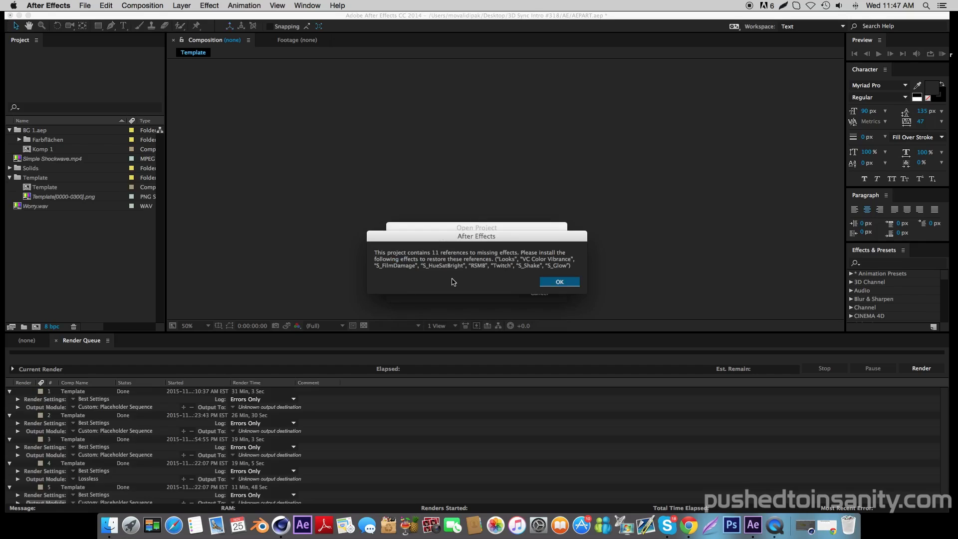
{"action": "left_click", "coordinate": [560, 282]}
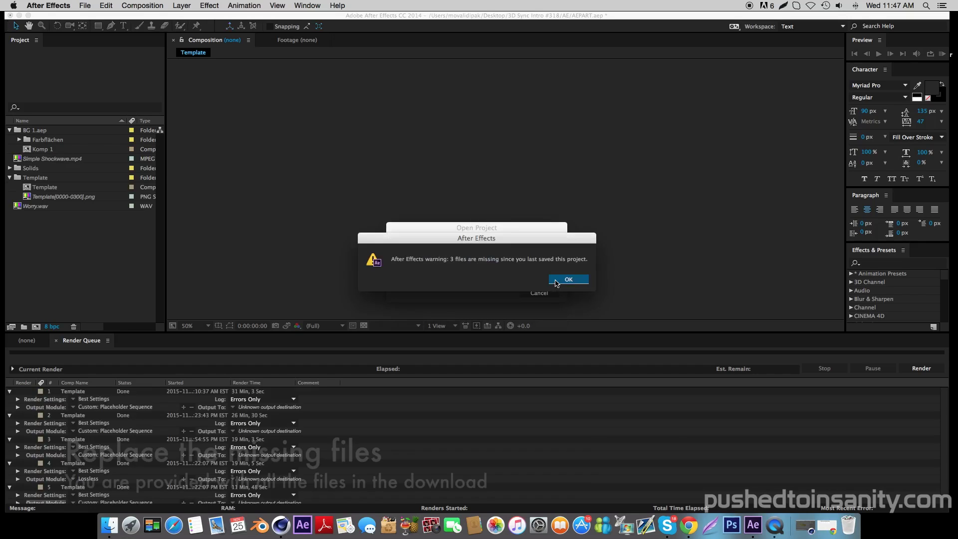
{"action": "left_click", "coordinate": [554, 281]}
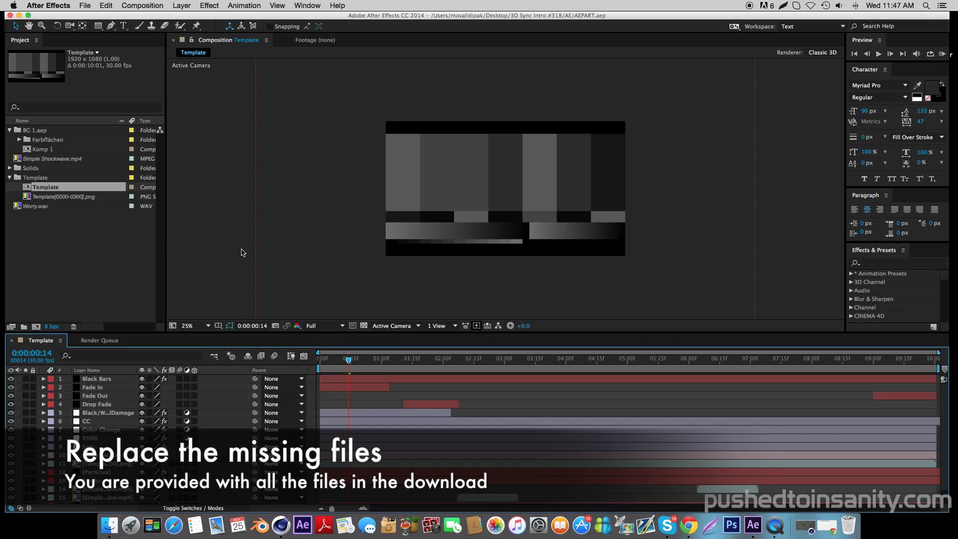
- Replace the missing Worry.wav footage with MUSIC.wav from the 3D Sync Intro #318 AE folder
{"action": "left_click", "coordinate": [73, 224]}
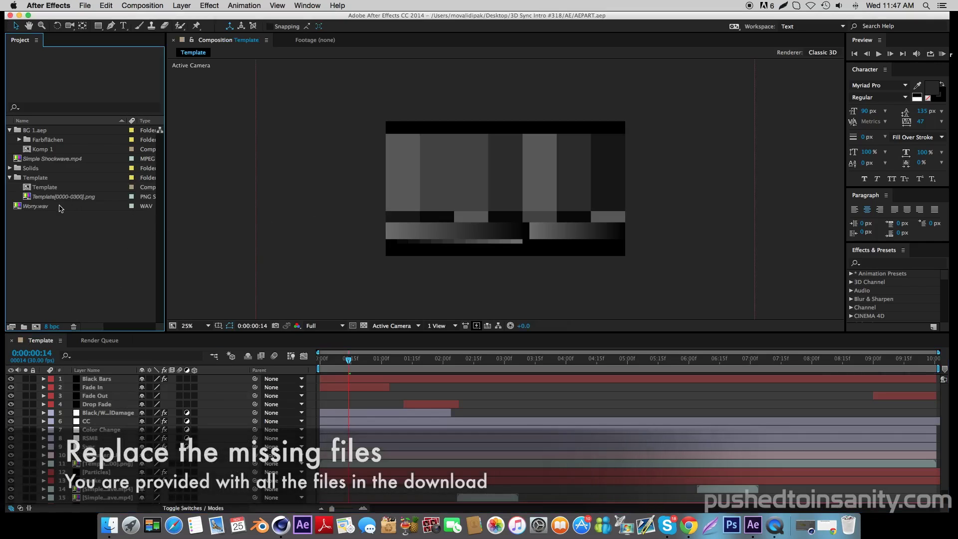
{"action": "left_click", "coordinate": [53, 208]}
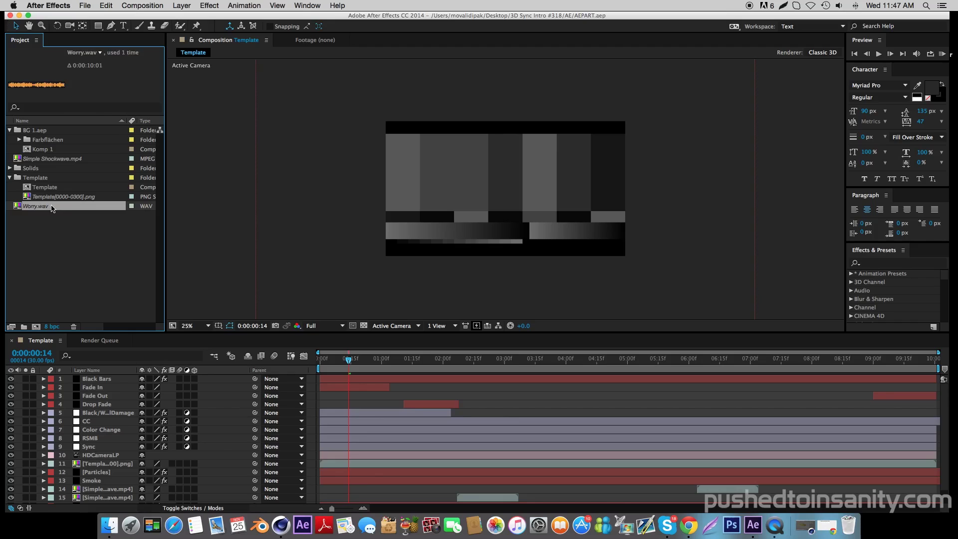
{"action": "right_click", "coordinate": [51, 207]}
{"action": "mouse_move", "coordinate": [174, 280]}
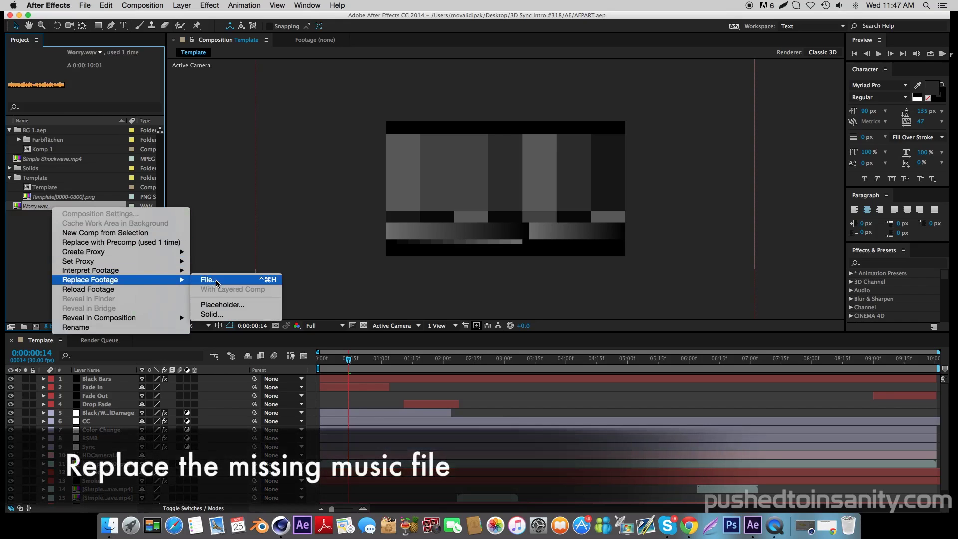
{"action": "left_click", "coordinate": [207, 280]}
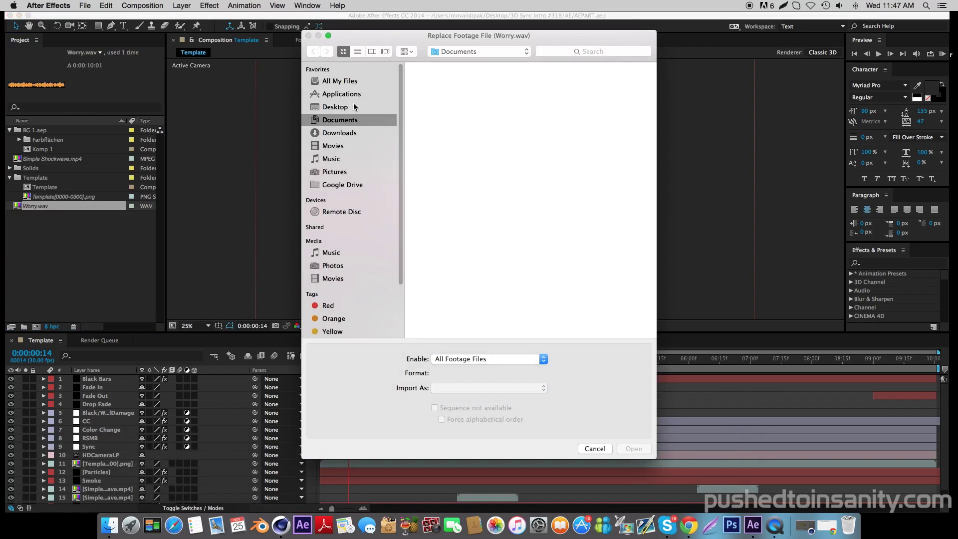
{"action": "left_click", "coordinate": [350, 106]}
{"action": "double_click", "coordinate": [463, 88]}
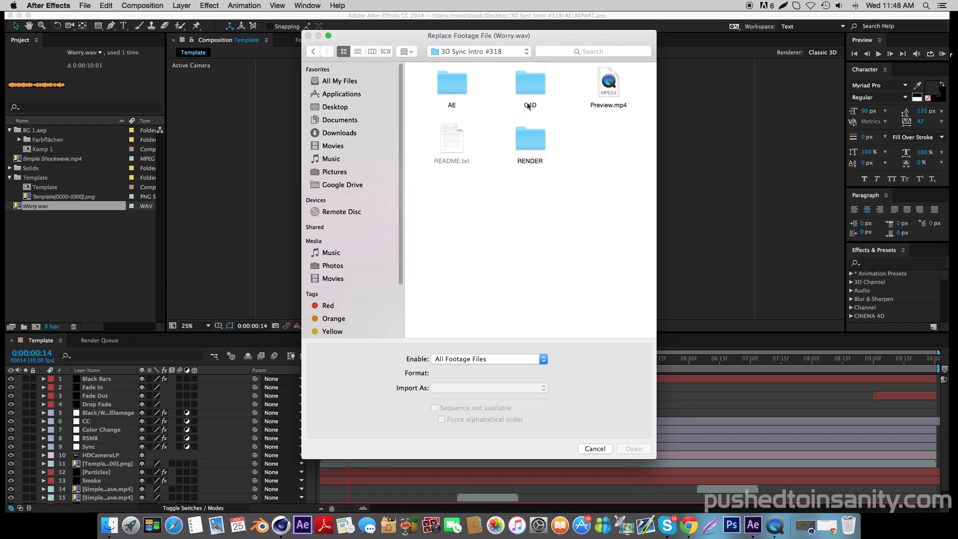
{"action": "double_click", "coordinate": [454, 84]}
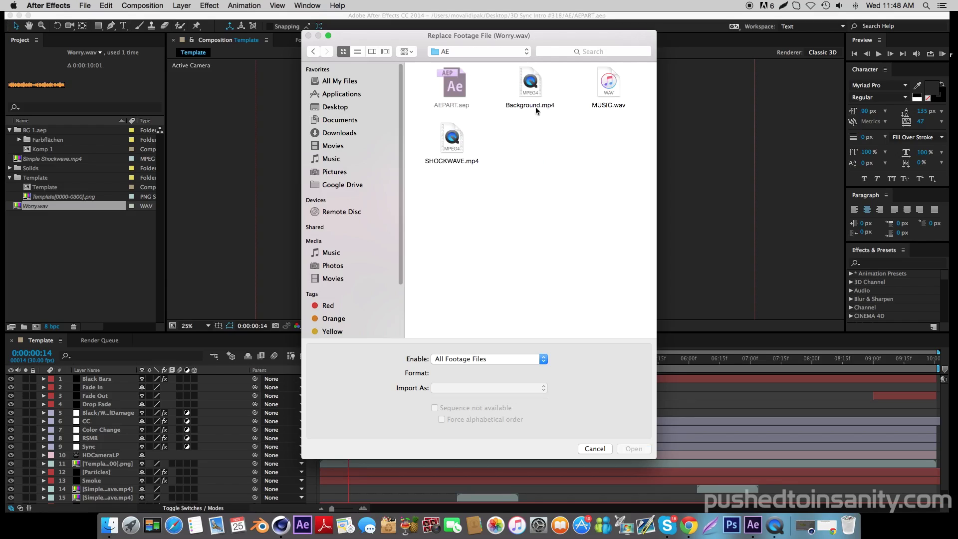
{"action": "double_click", "coordinate": [610, 89]}
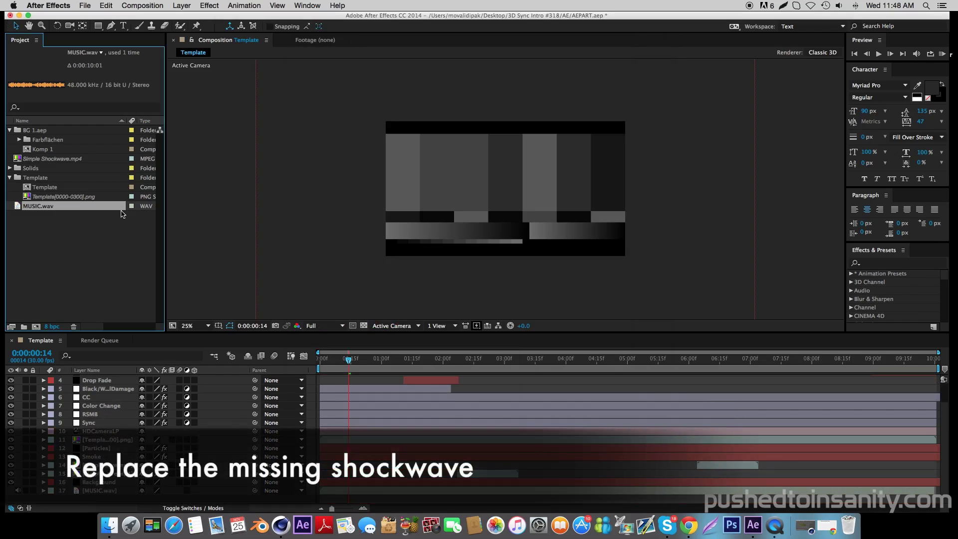
- Replace the missing Simple Shockwave.mp4 footage with SHOCKWAVE.mp4
{"action": "right_click", "coordinate": [71, 165]}
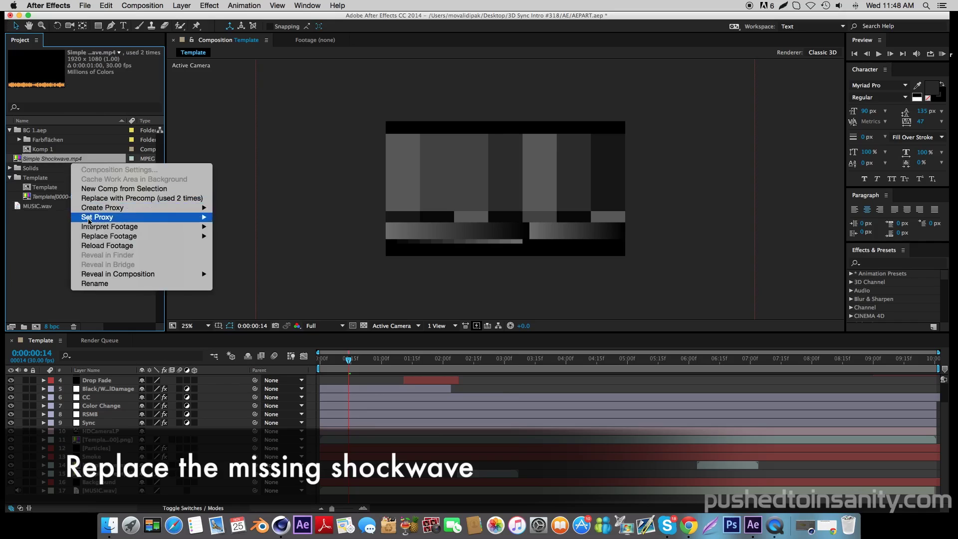
{"action": "mouse_move", "coordinate": [97, 237]}
{"action": "left_click", "coordinate": [230, 237]}
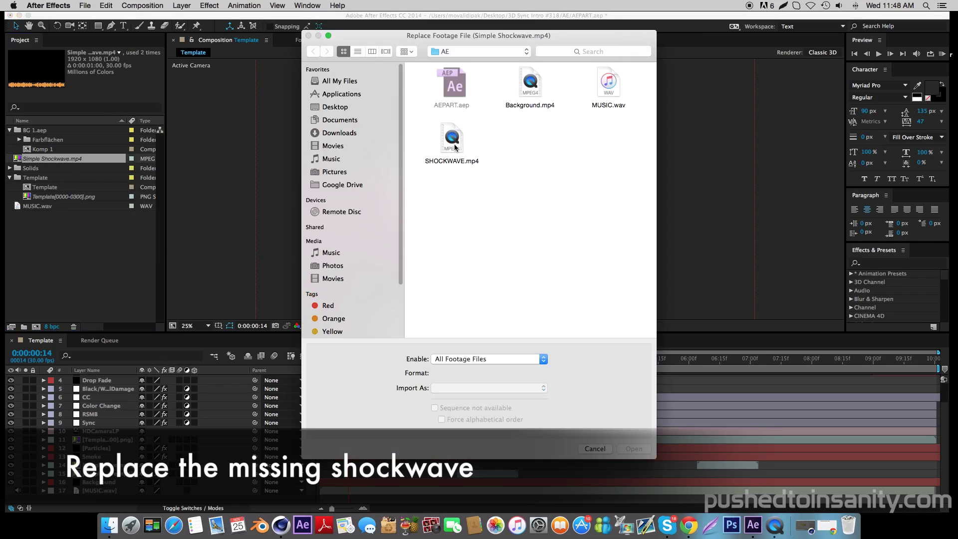
{"action": "double_click", "coordinate": [452, 140]}
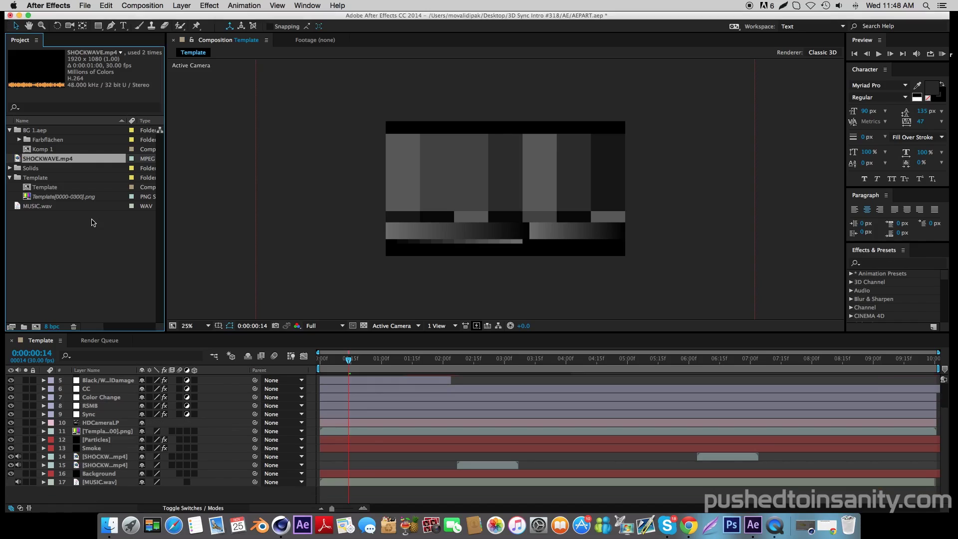
- Start replacing Template[0000-0300].png footage, browsing to the 3D Sync Intro #318 RENDER folder
{"action": "left_click", "coordinate": [78, 198]}
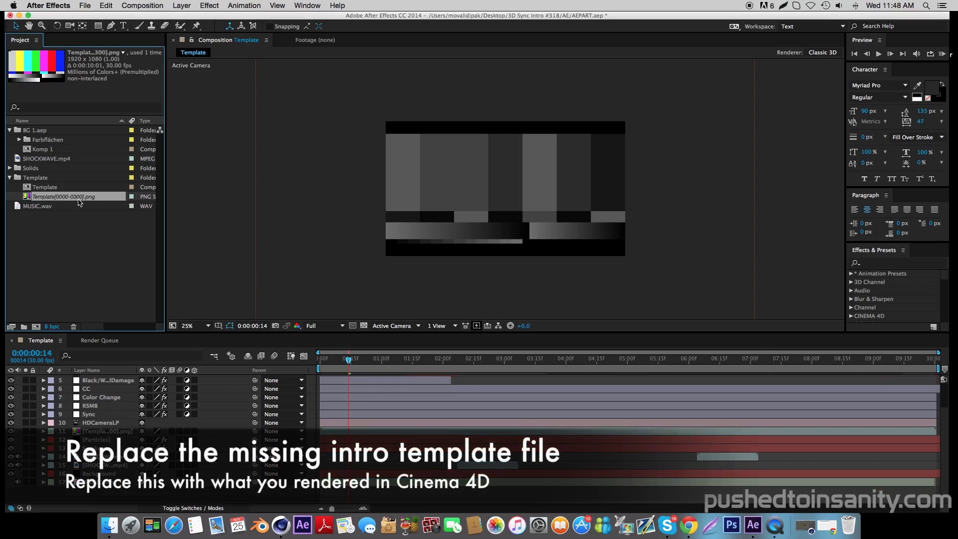
{"action": "right_click", "coordinate": [79, 199]}
{"action": "mouse_move", "coordinate": [121, 270]}
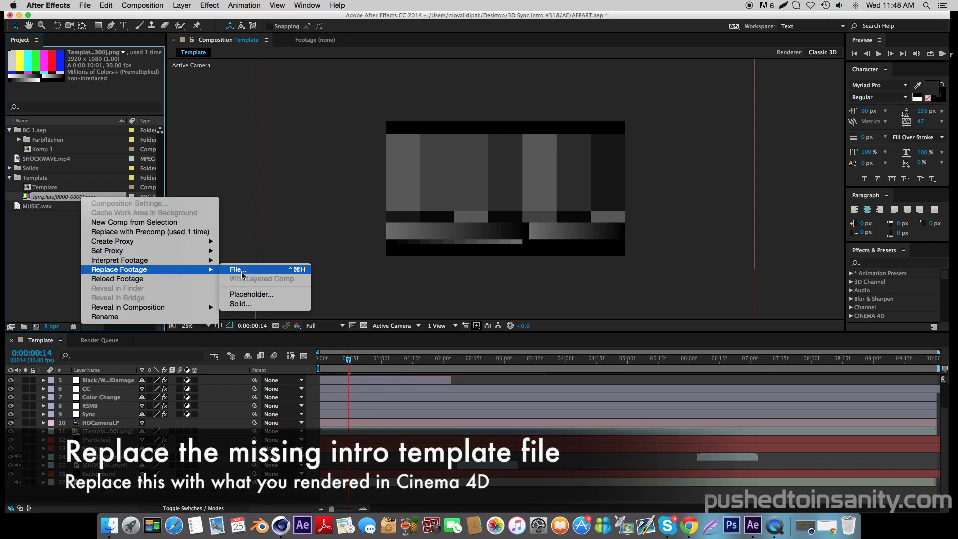
{"action": "left_click", "coordinate": [239, 270]}
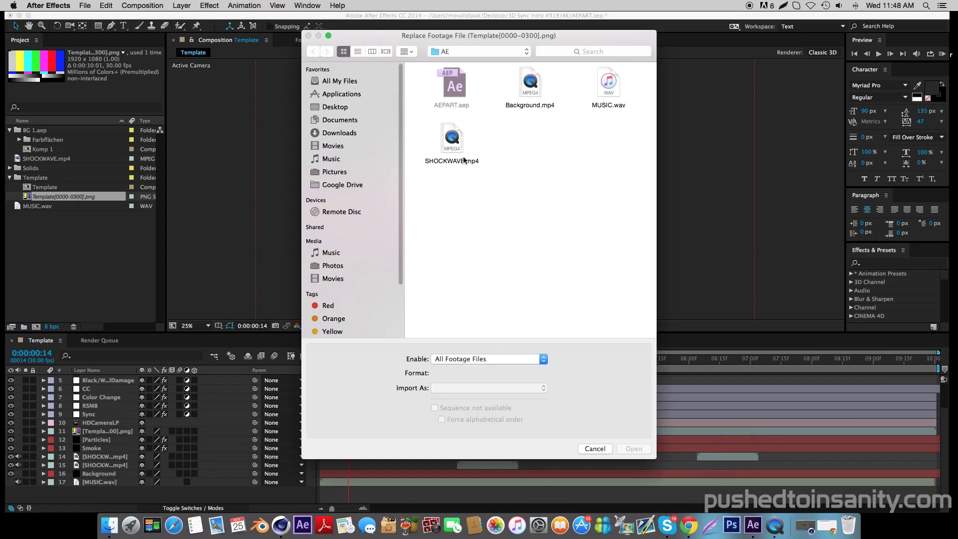
{"action": "left_click", "coordinate": [335, 107]}
{"action": "double_click", "coordinate": [452, 84]}
{"action": "double_click", "coordinate": [526, 143]}
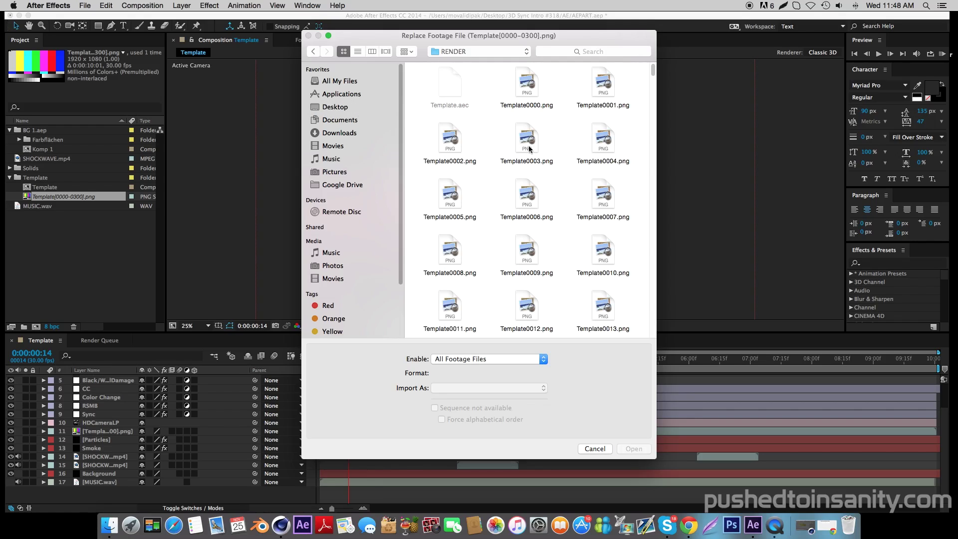
- Preview the rendered frames, then import Template0000.png as the replacement PNG sequence
{"action": "left_click", "coordinate": [536, 91]}
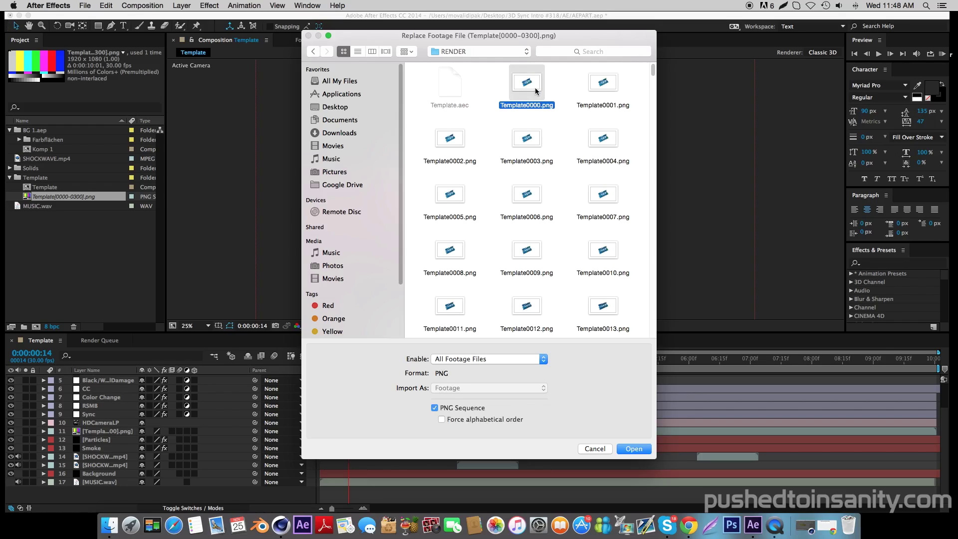
{"action": "key", "text": "space"}
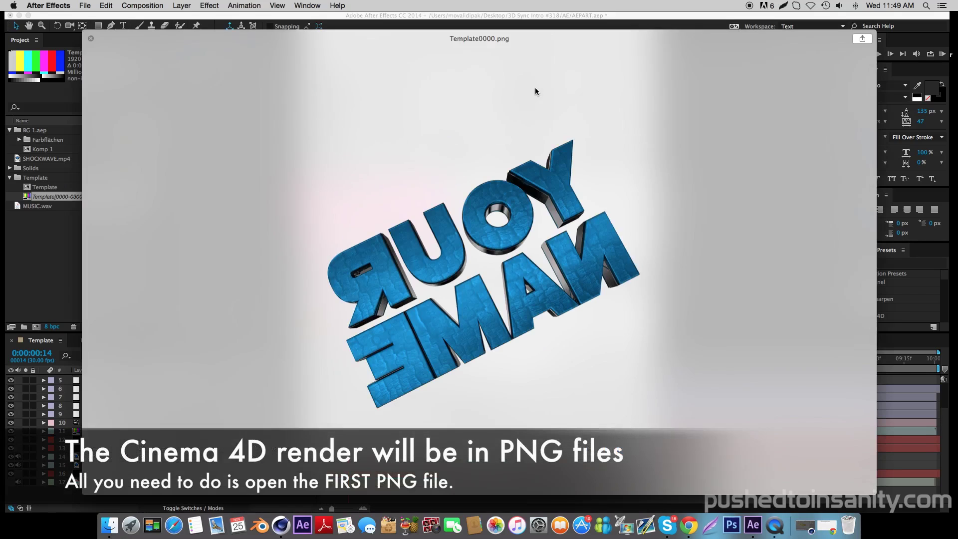
{"action": "key", "text": "Right"}
{"action": "key", "text": "Right"}
{"action": "key", "text": "Right"}
{"action": "key", "text": "Right"}
{"action": "key", "text": "Right"}
{"action": "key", "text": "Right"}
{"action": "key", "text": "Right"}
{"action": "key", "text": "Right"}
{"action": "key", "text": "Right"}
{"action": "key", "text": "Right"}
{"action": "key", "text": "Right"}
{"action": "key", "text": "Right"}
{"action": "key", "text": "Right"}
{"action": "key", "text": "Right"}
{"action": "key", "text": "Right"}
{"action": "key", "text": "Right"}
{"action": "key", "text": "Right"}
{"action": "key", "text": "Right"}
{"action": "key", "text": "Right"}
{"action": "key", "text": "Right"}
{"action": "key", "text": "Right"}
{"action": "key", "text": "Right"}
{"action": "key", "text": "Right"}
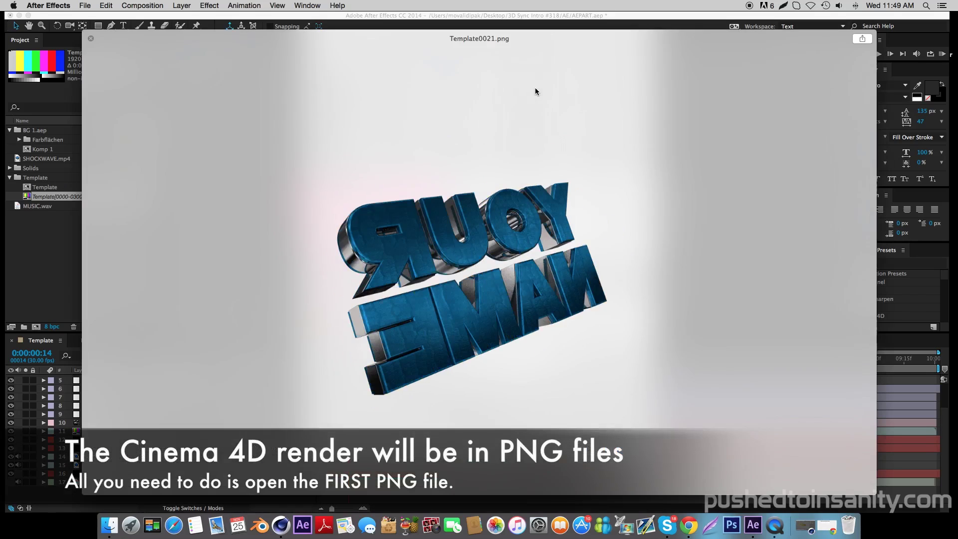
{"action": "key", "text": "Right"}
{"action": "key", "text": "Right"}
{"action": "key", "text": "Right"}
{"action": "key", "text": "space"}
{"action": "scroll", "coordinate": [539, 104], "scroll_direction": "up", "scroll_amount": 10}
{"action": "left_click", "coordinate": [532, 88]}
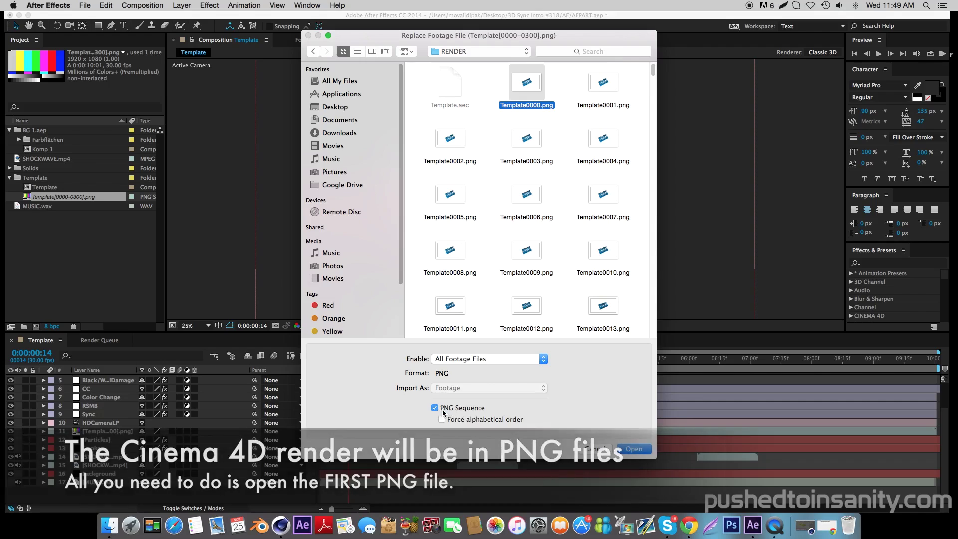
{"action": "left_click", "coordinate": [626, 448]}
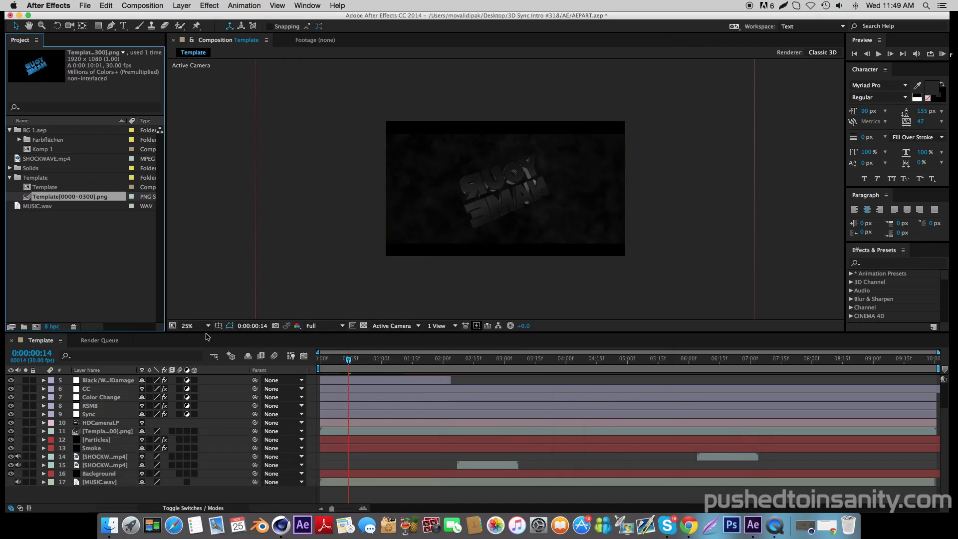
- Zoom the viewer to 33.3%, scrub to about 4 seconds, and add Template to the Render Queue
{"action": "left_click", "coordinate": [189, 326]}
{"action": "left_click", "coordinate": [198, 406]}
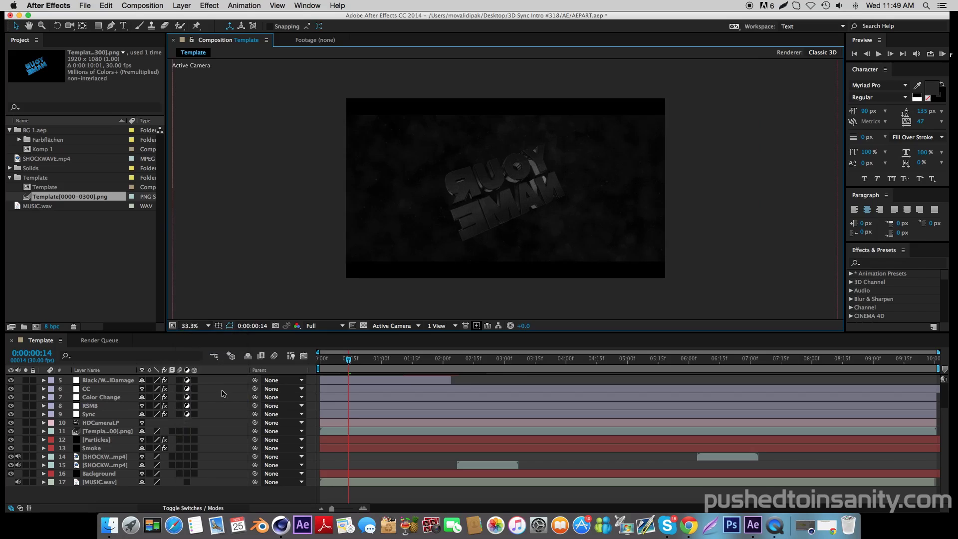
{"action": "left_click", "coordinate": [569, 359]}
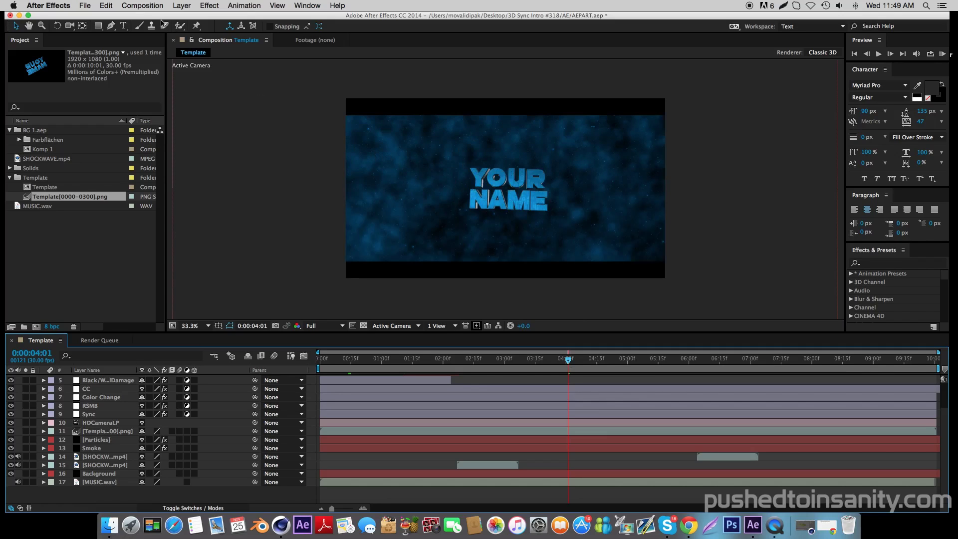
{"action": "left_click", "coordinate": [144, 6]}
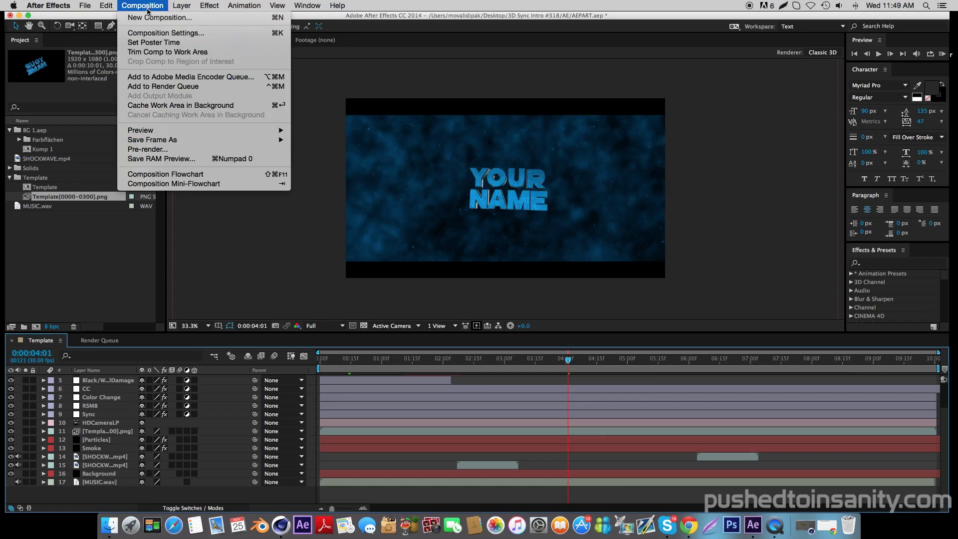
{"action": "left_click", "coordinate": [200, 85]}
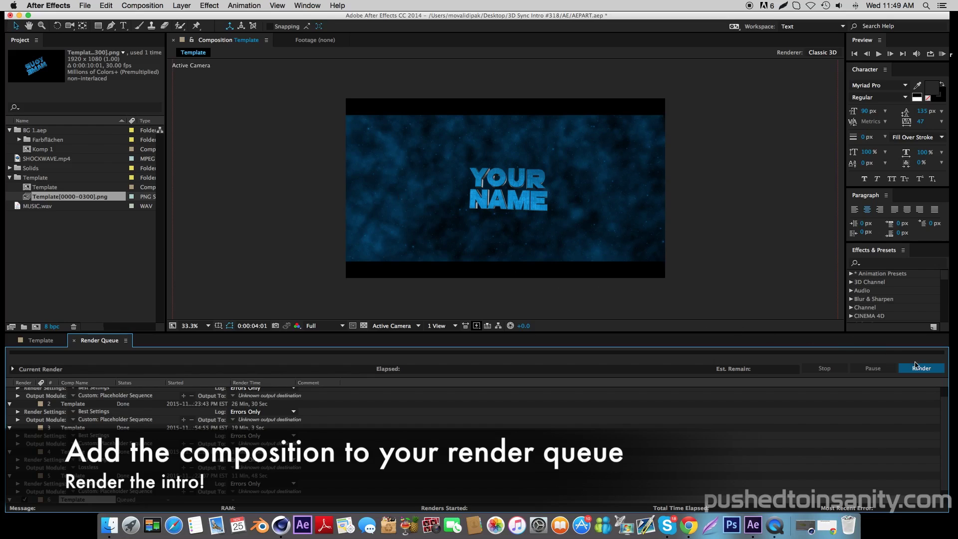